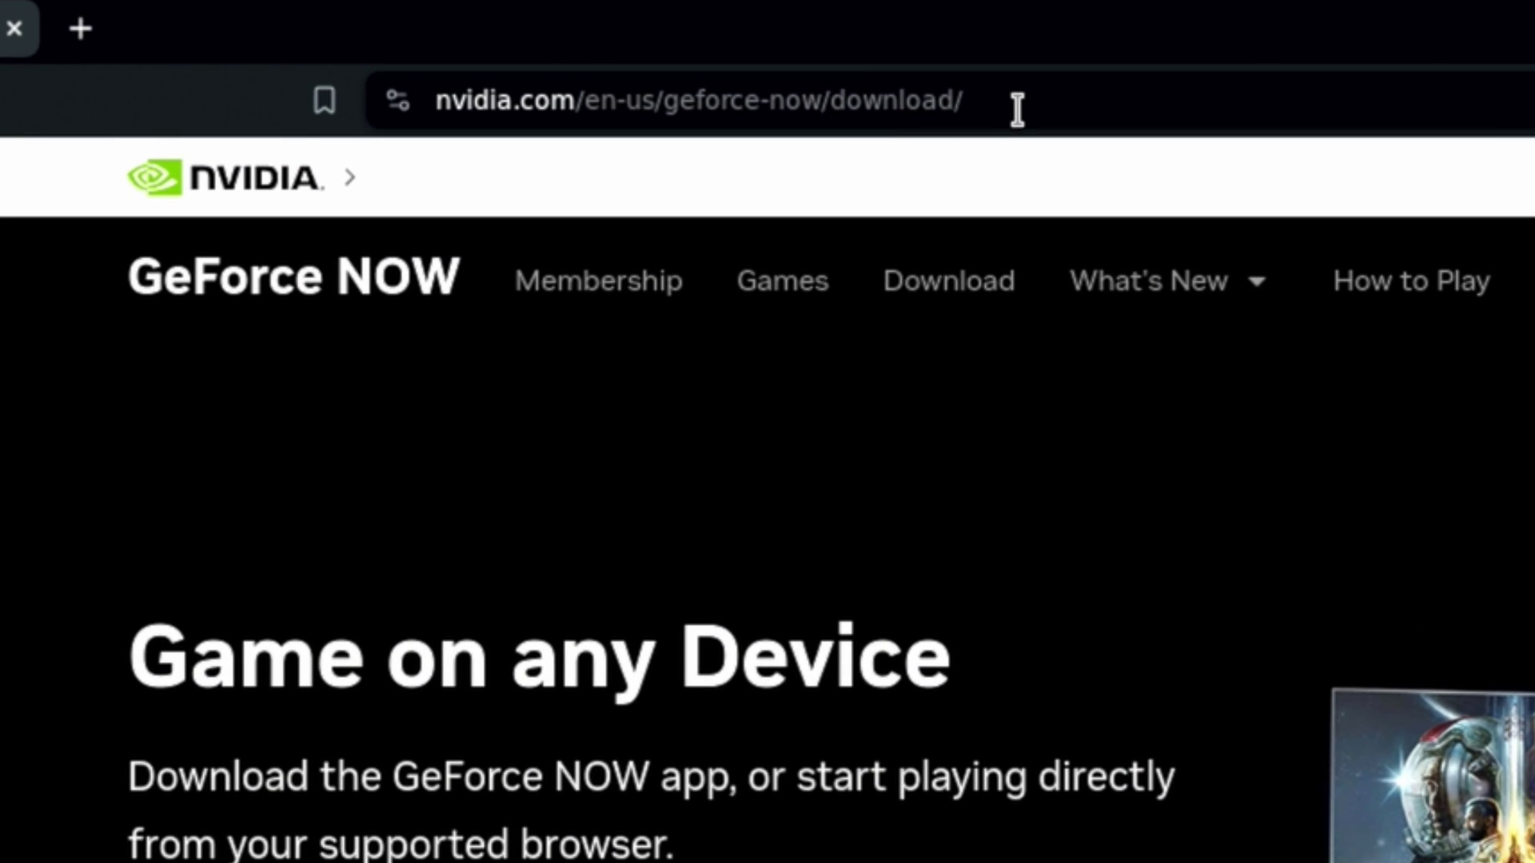
Step: Download the GeForce NOW setup for Steam Deck (BETA) from NVIDIA's download page and save GeForceNOW_Setup.zip in Downloads
left_click_drag(627, 52, 408, 36)
left_click_drag(527, 73, 35, 40)
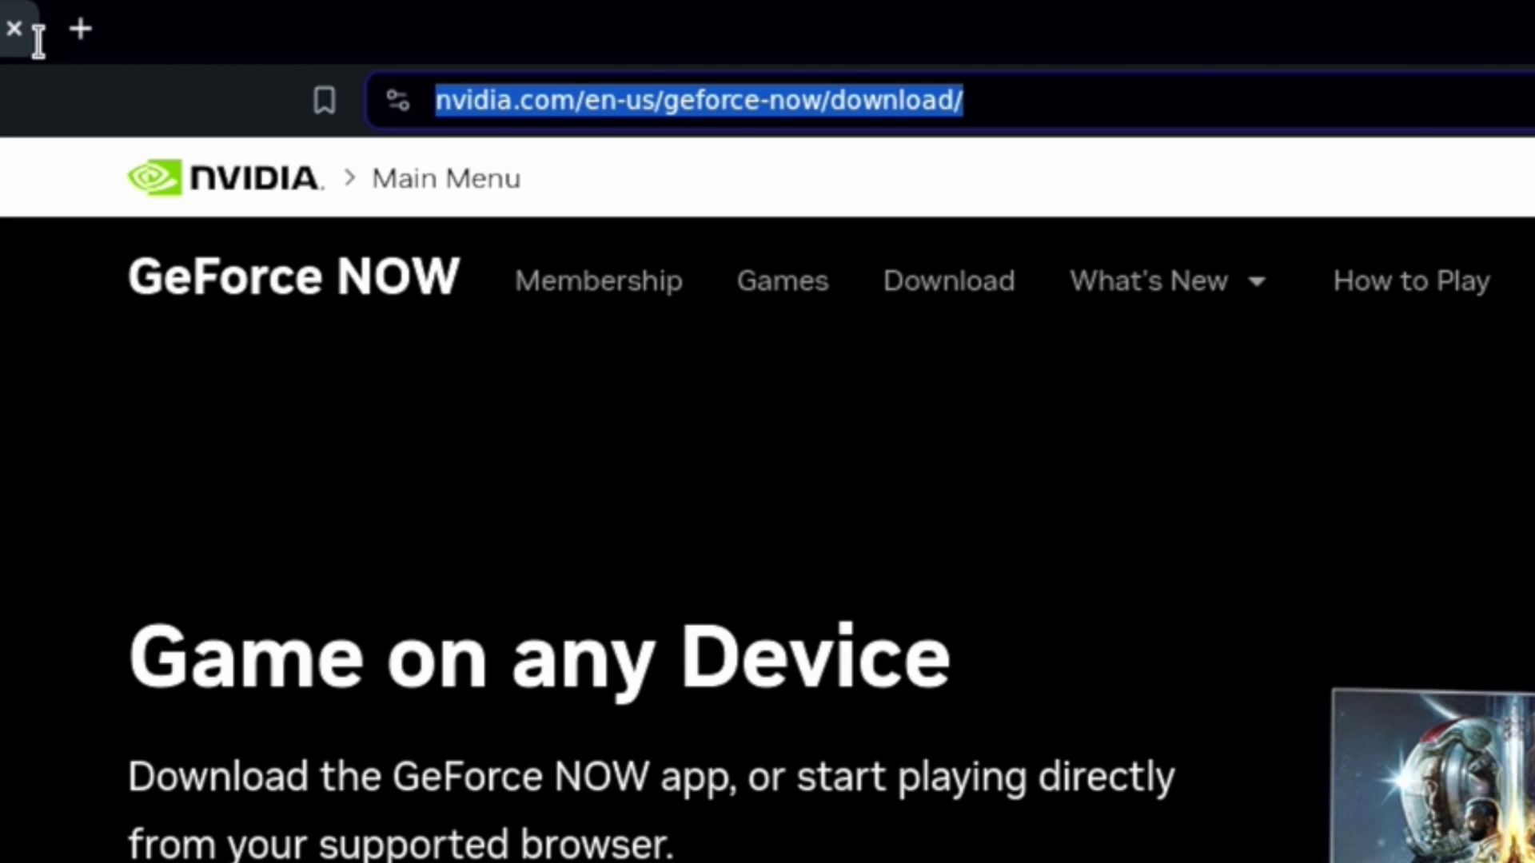
scroll(766, 659, "down", 5)
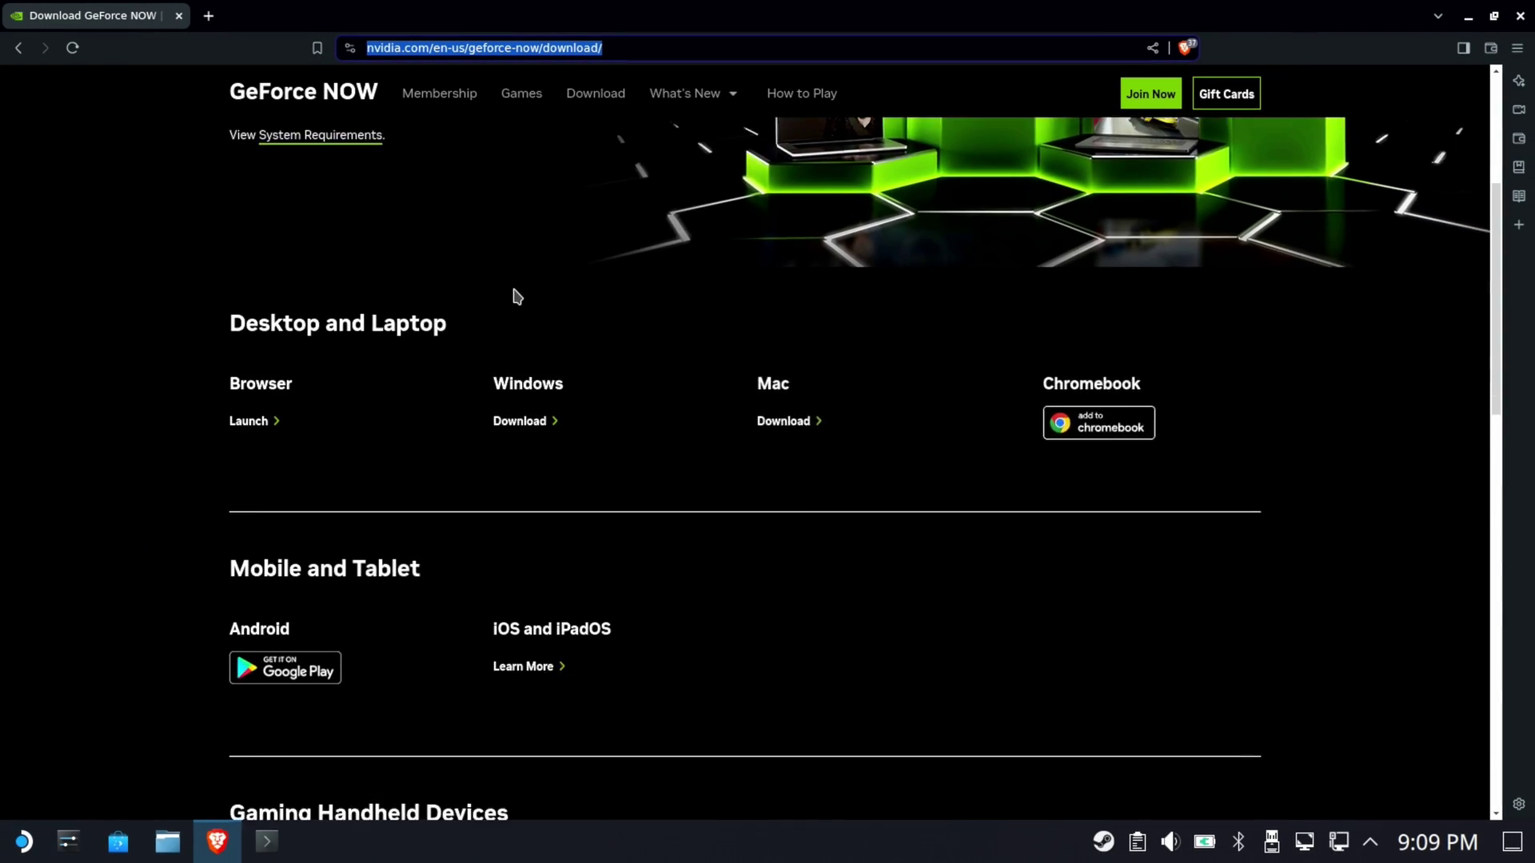
scroll(513, 296, "down", 7)
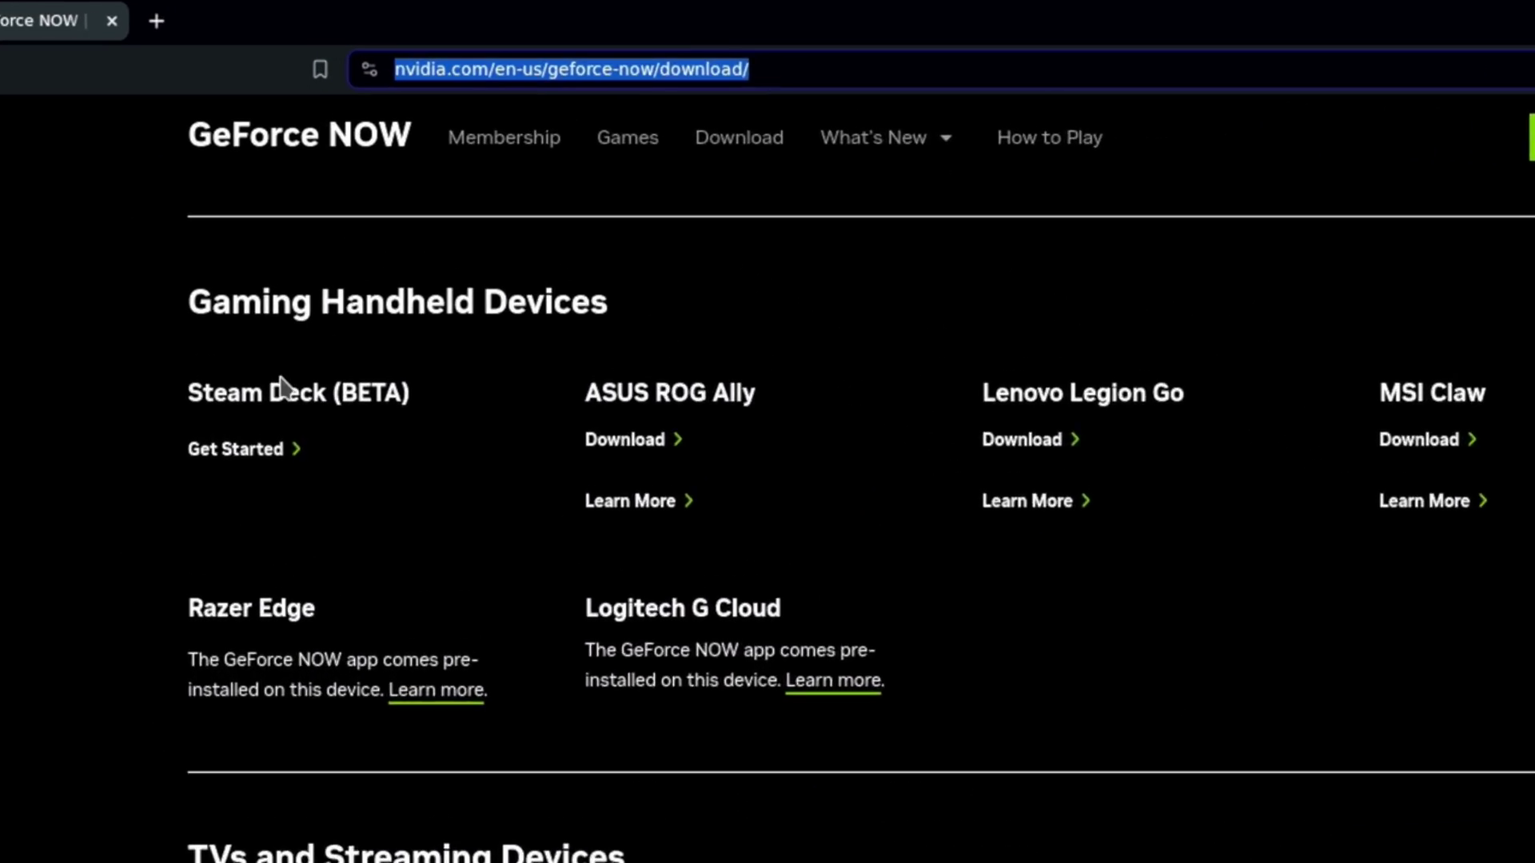
left_click(256, 451)
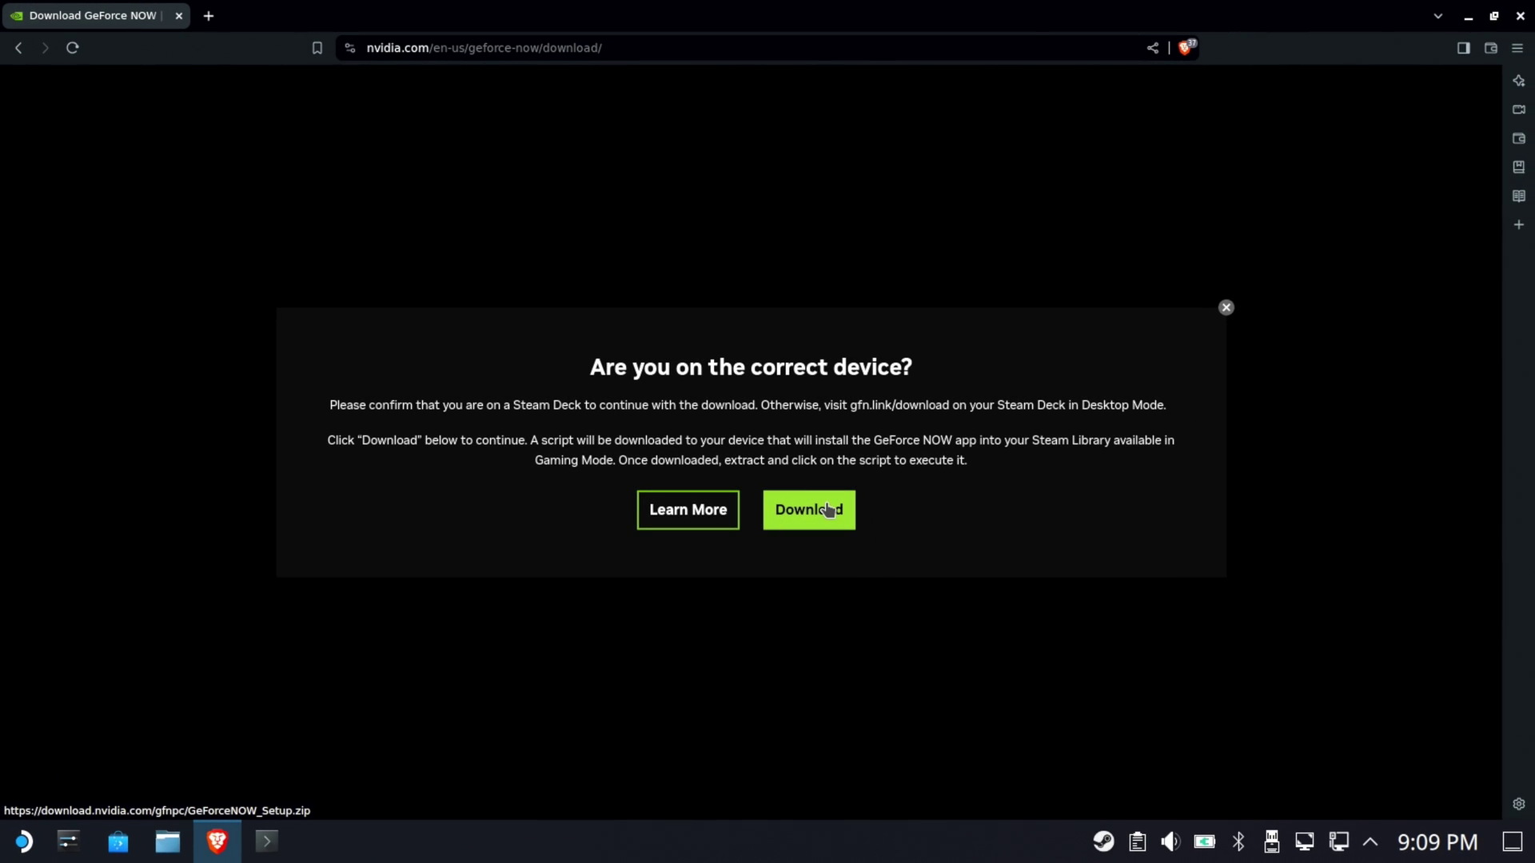
left_click(828, 510)
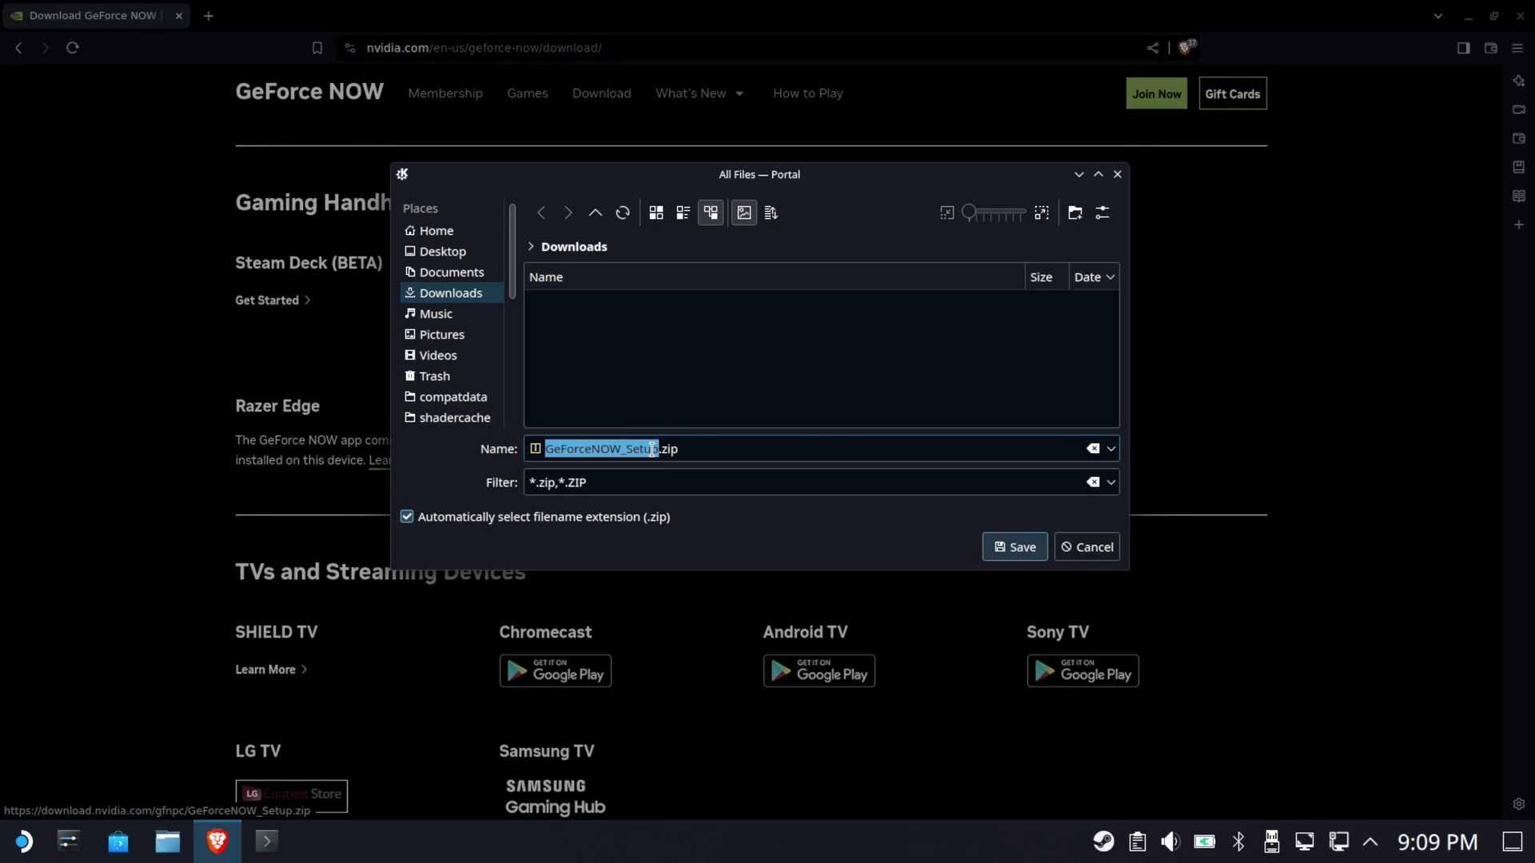
left_click(1005, 551)
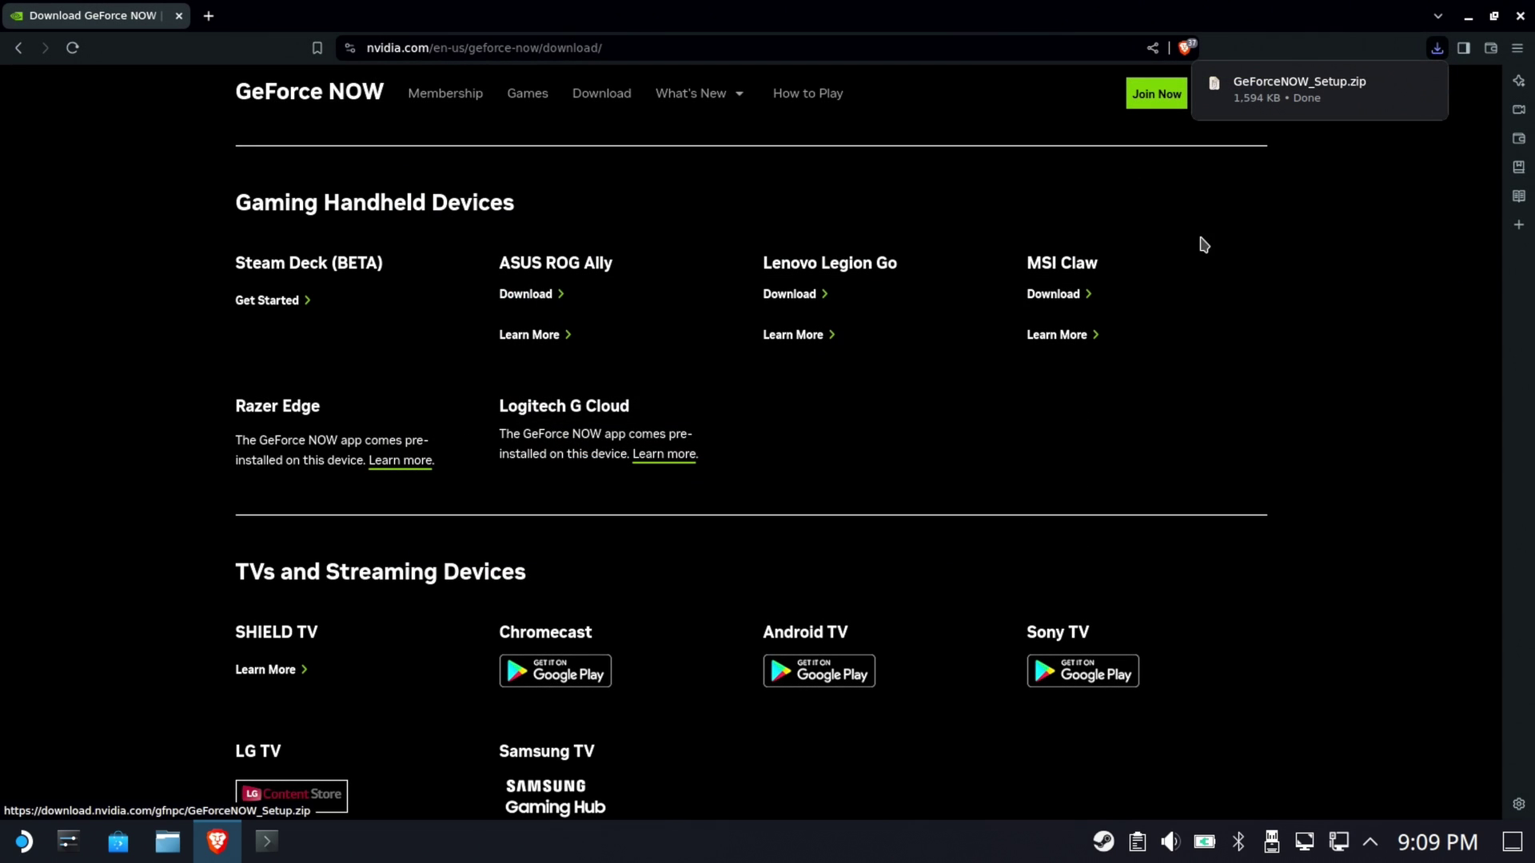
Step: Minimize the browser, switch to the Dolphin file manager and extract GeForceNOW_Setup.zip in the Downloads folder
left_click(1467, 18)
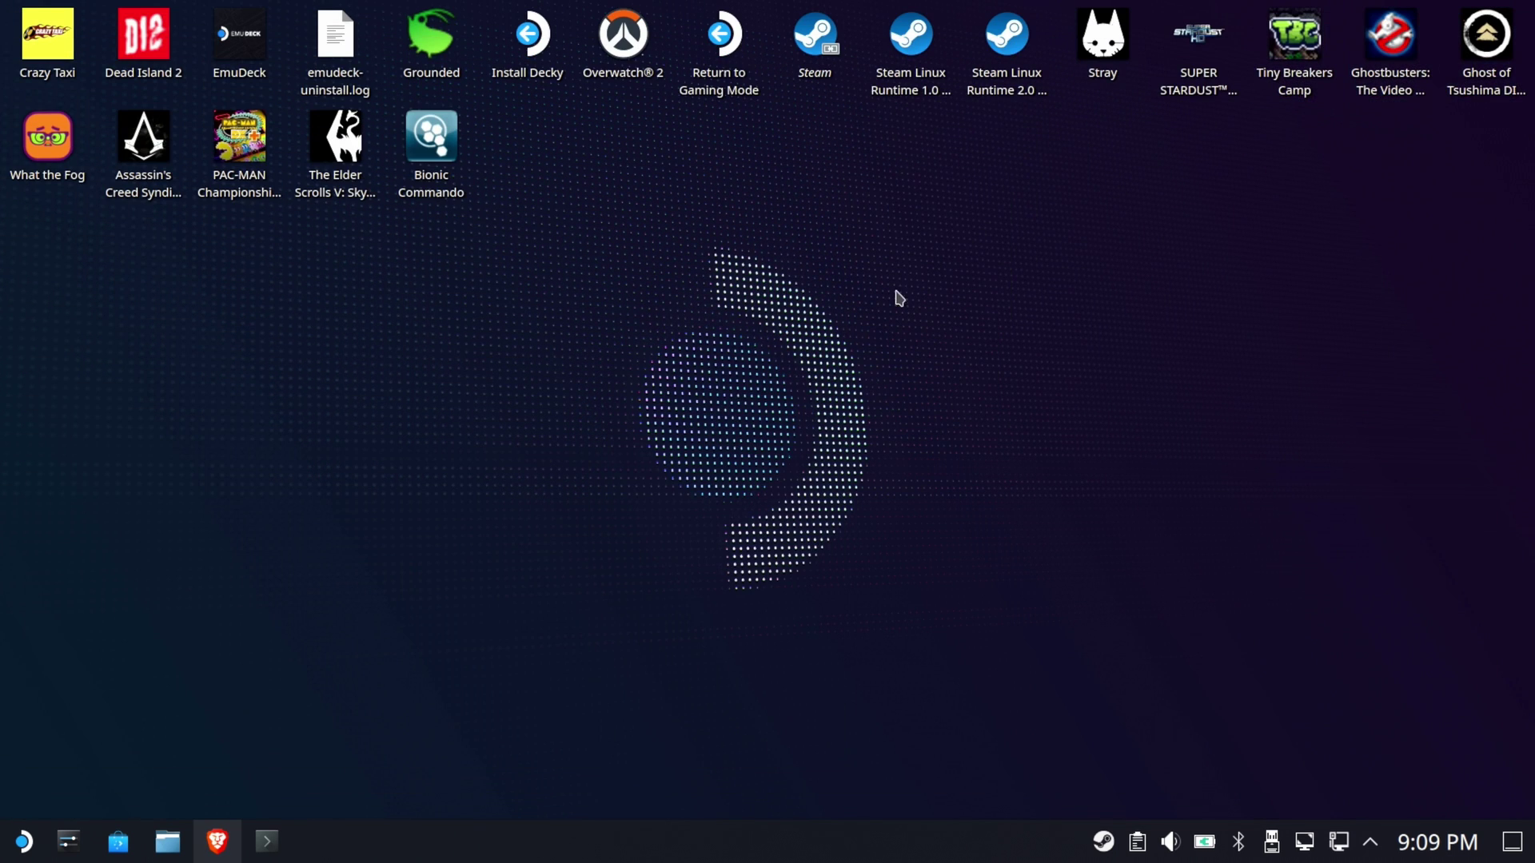
left_click(162, 852)
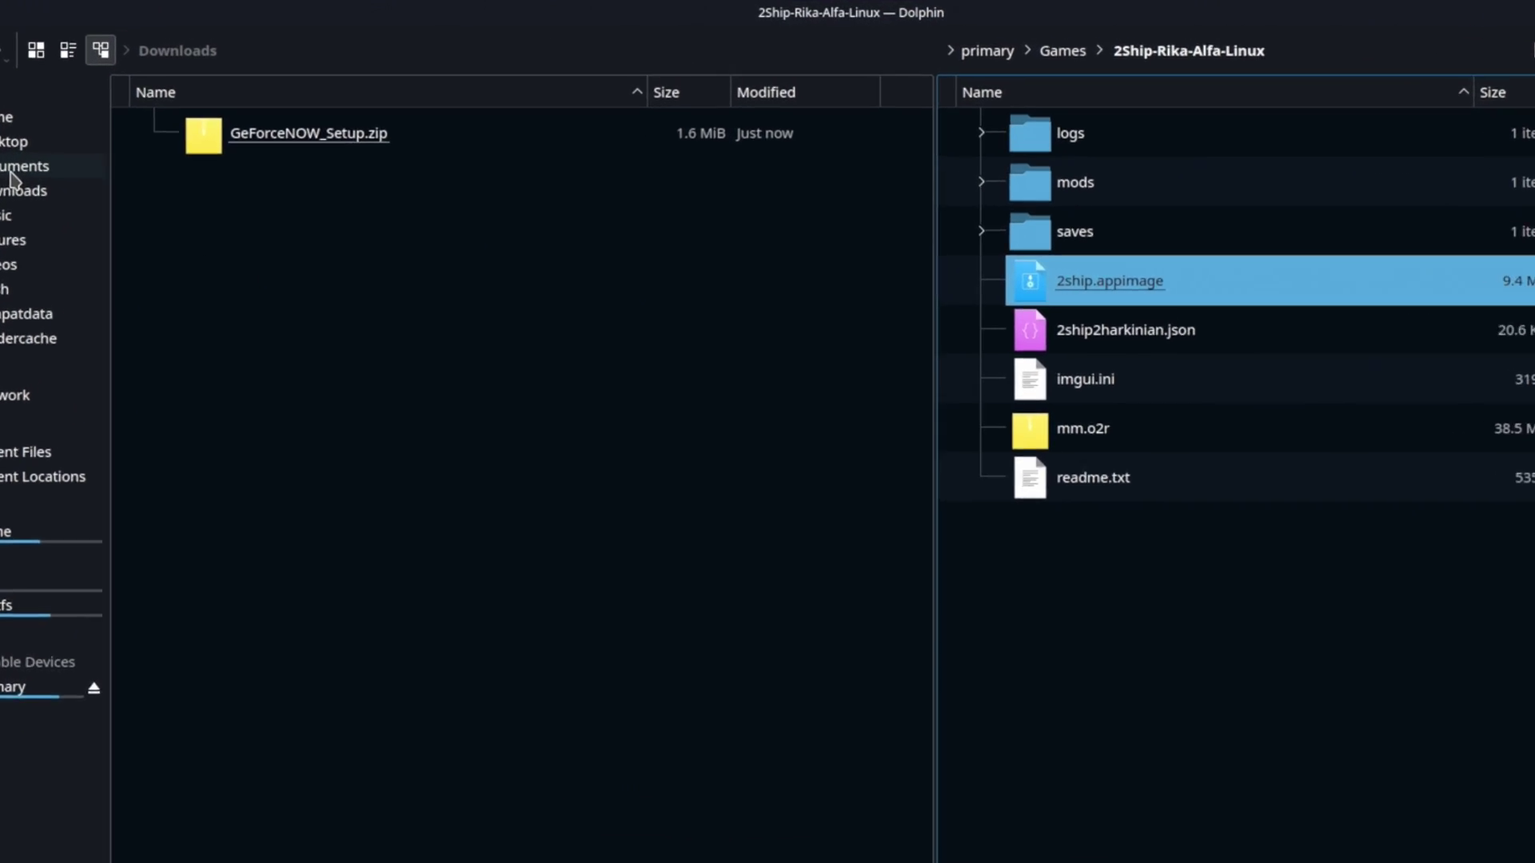
left_click(16, 190)
left_click(290, 129)
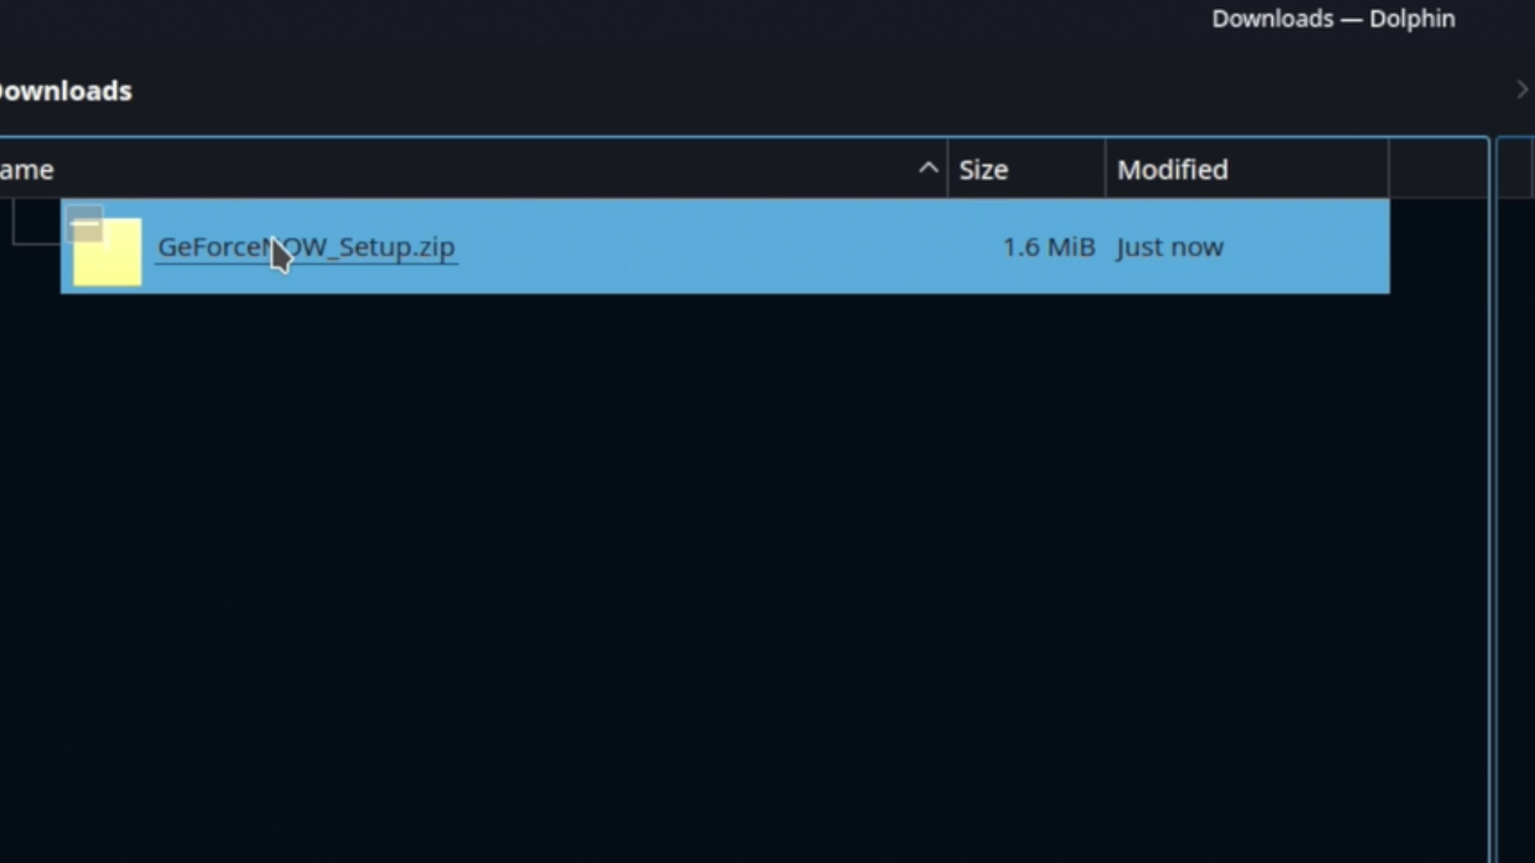
right_click(271, 237)
mouse_move(560, 809)
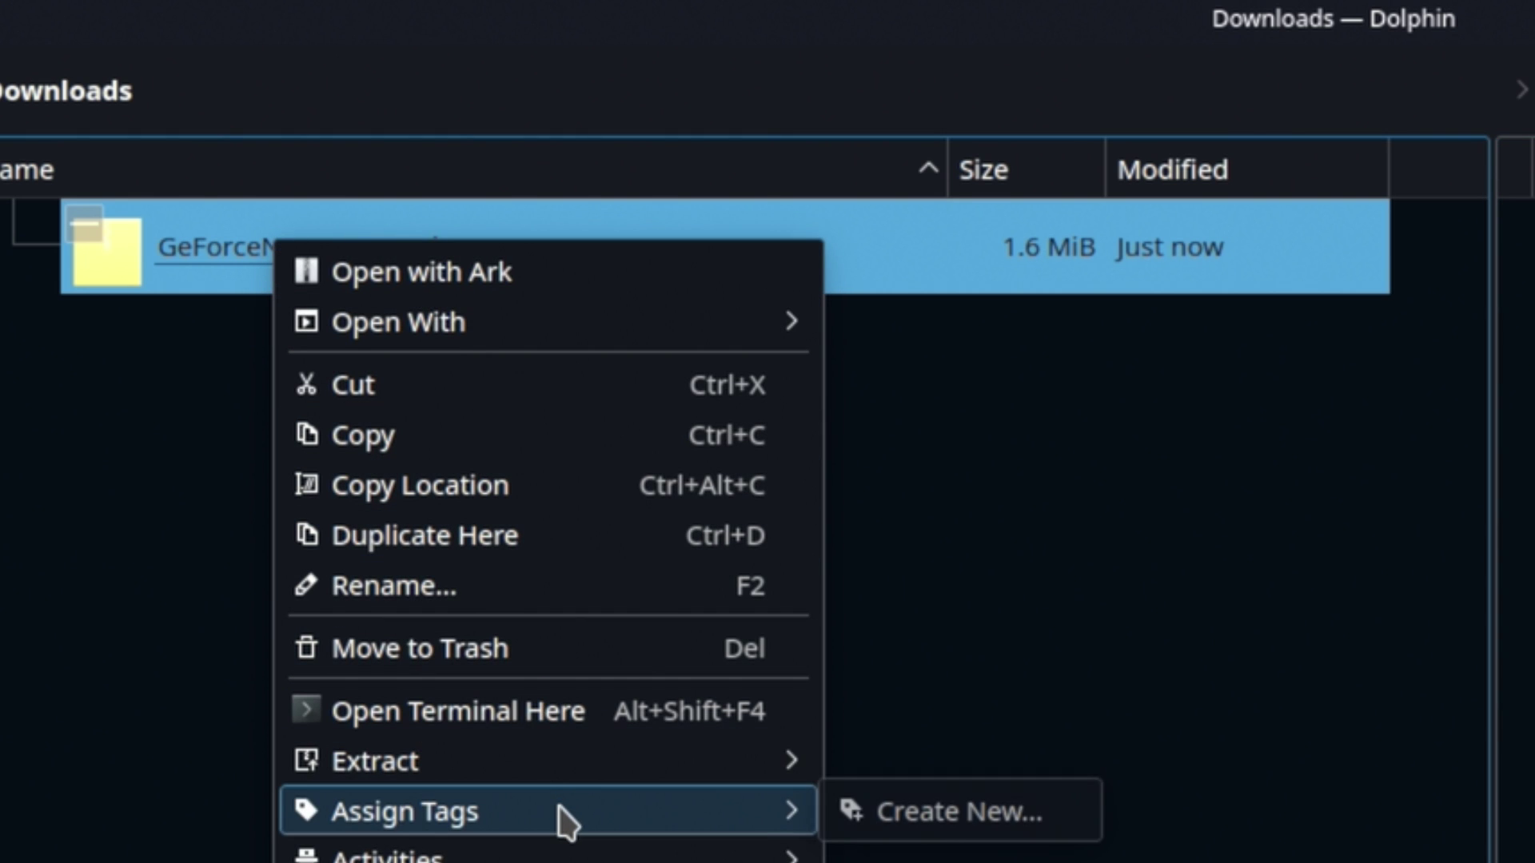
left_click(1119, 792)
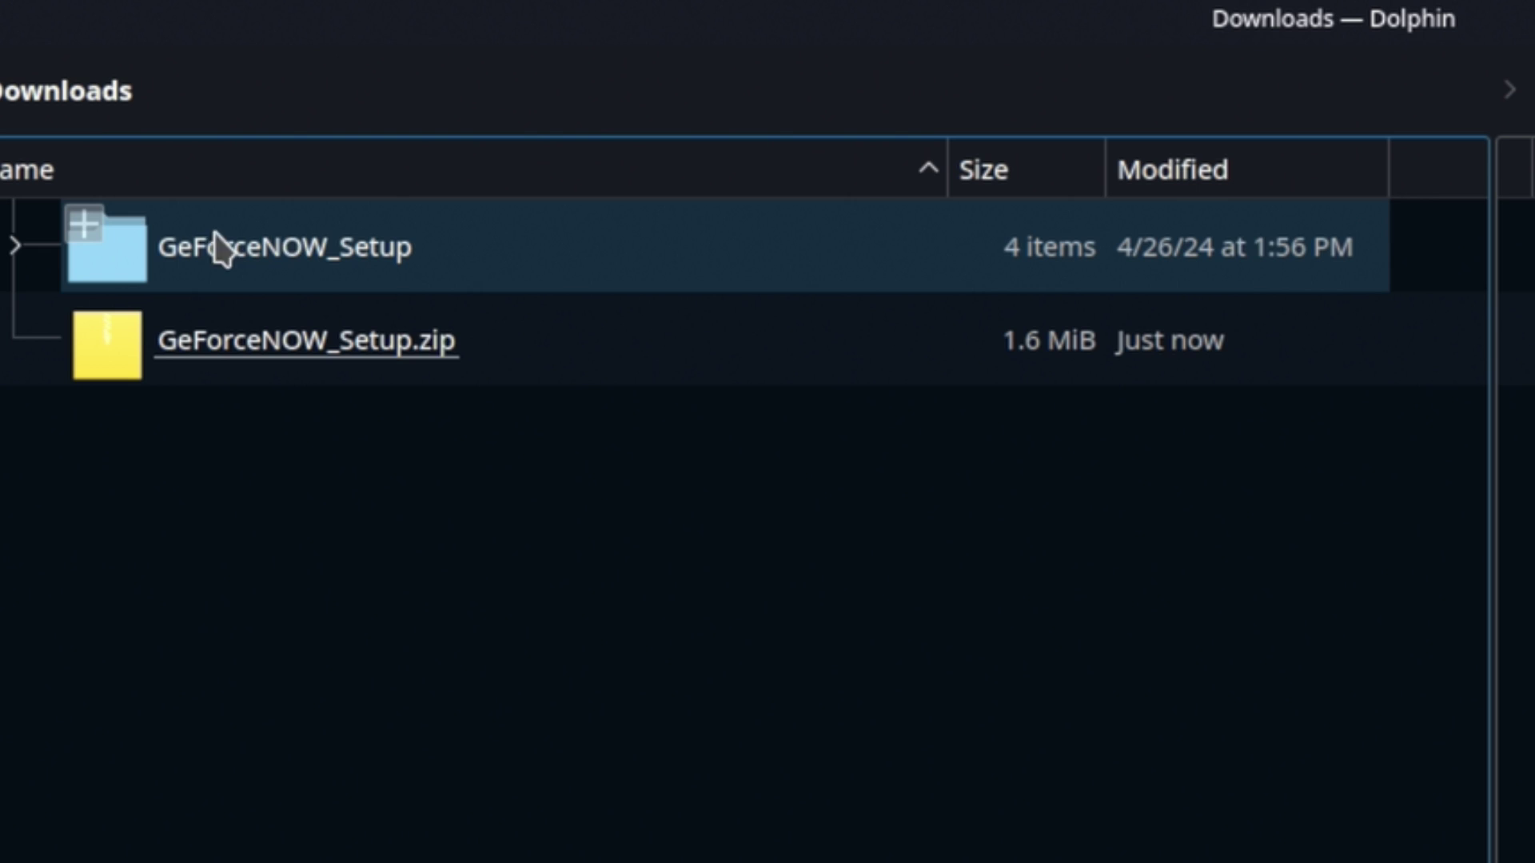
Step: Execute the GeForceNOW_Setup script from the extracted GeForceNOW_Setup folder
left_click(301, 246)
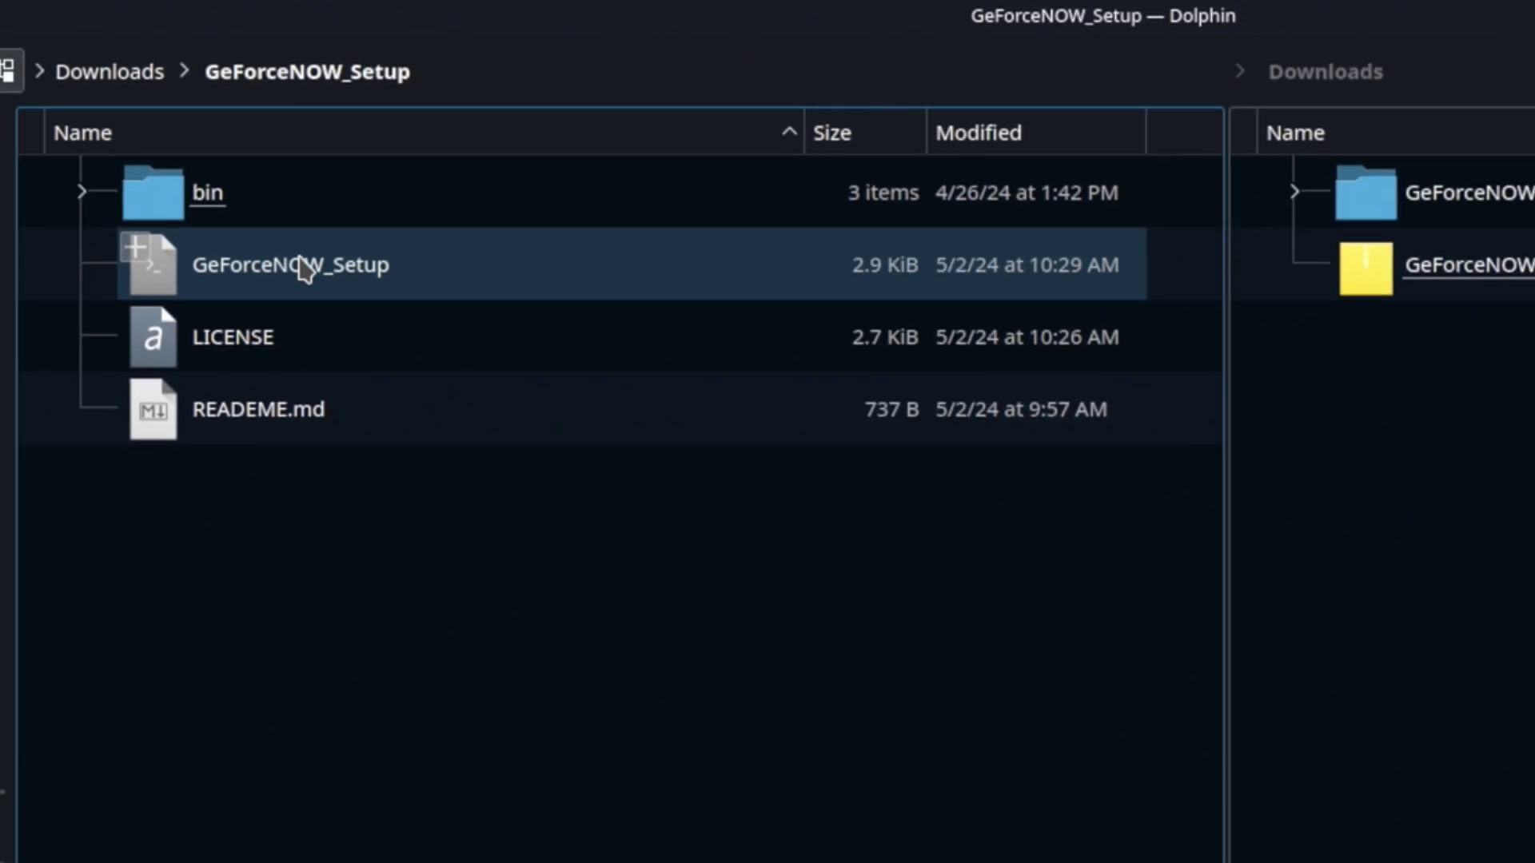
left_click(296, 265)
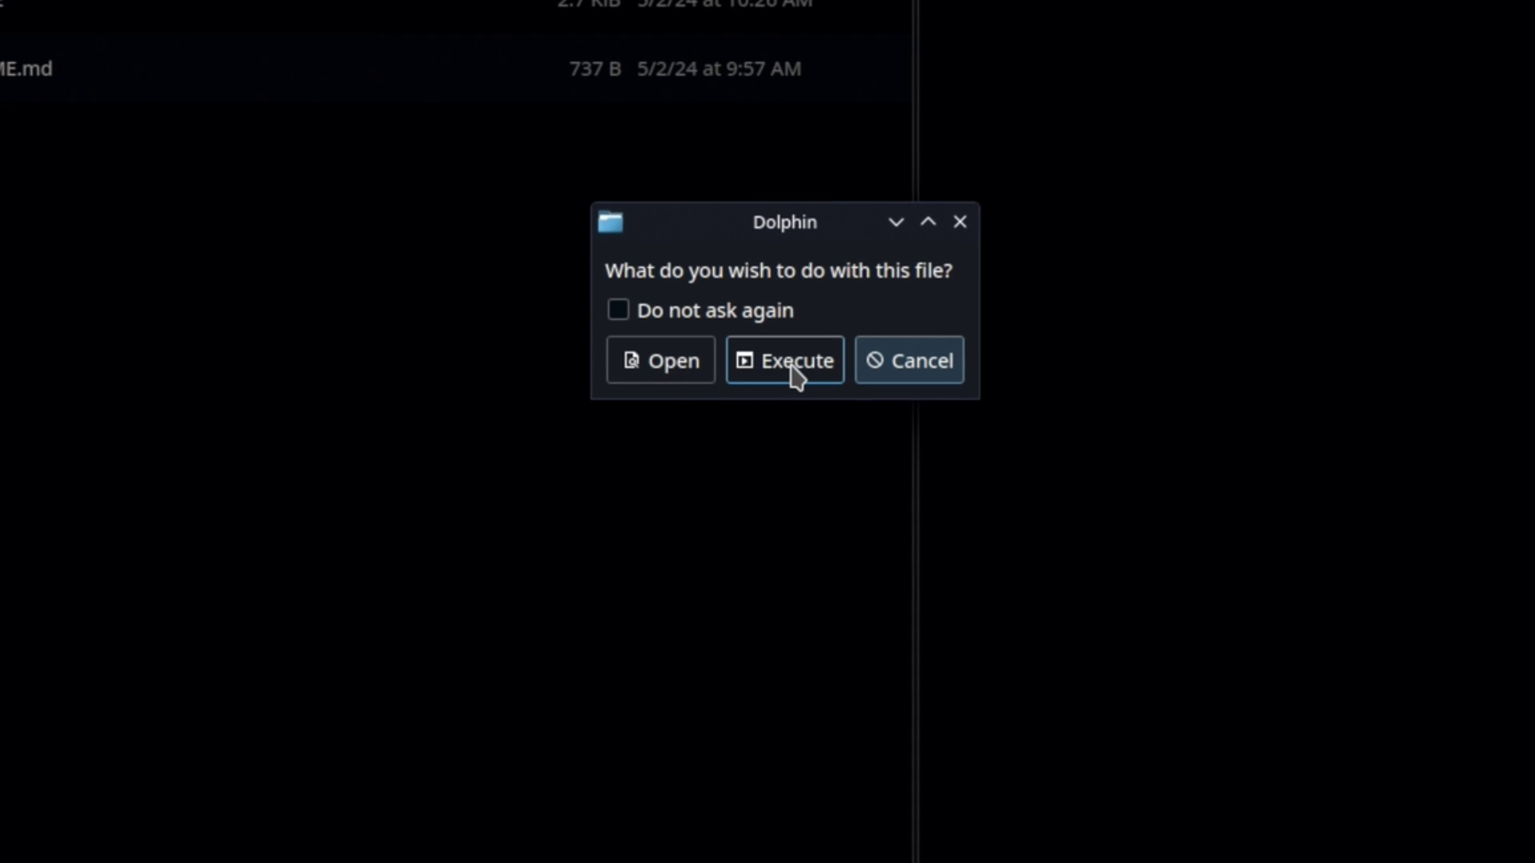
left_click(797, 374)
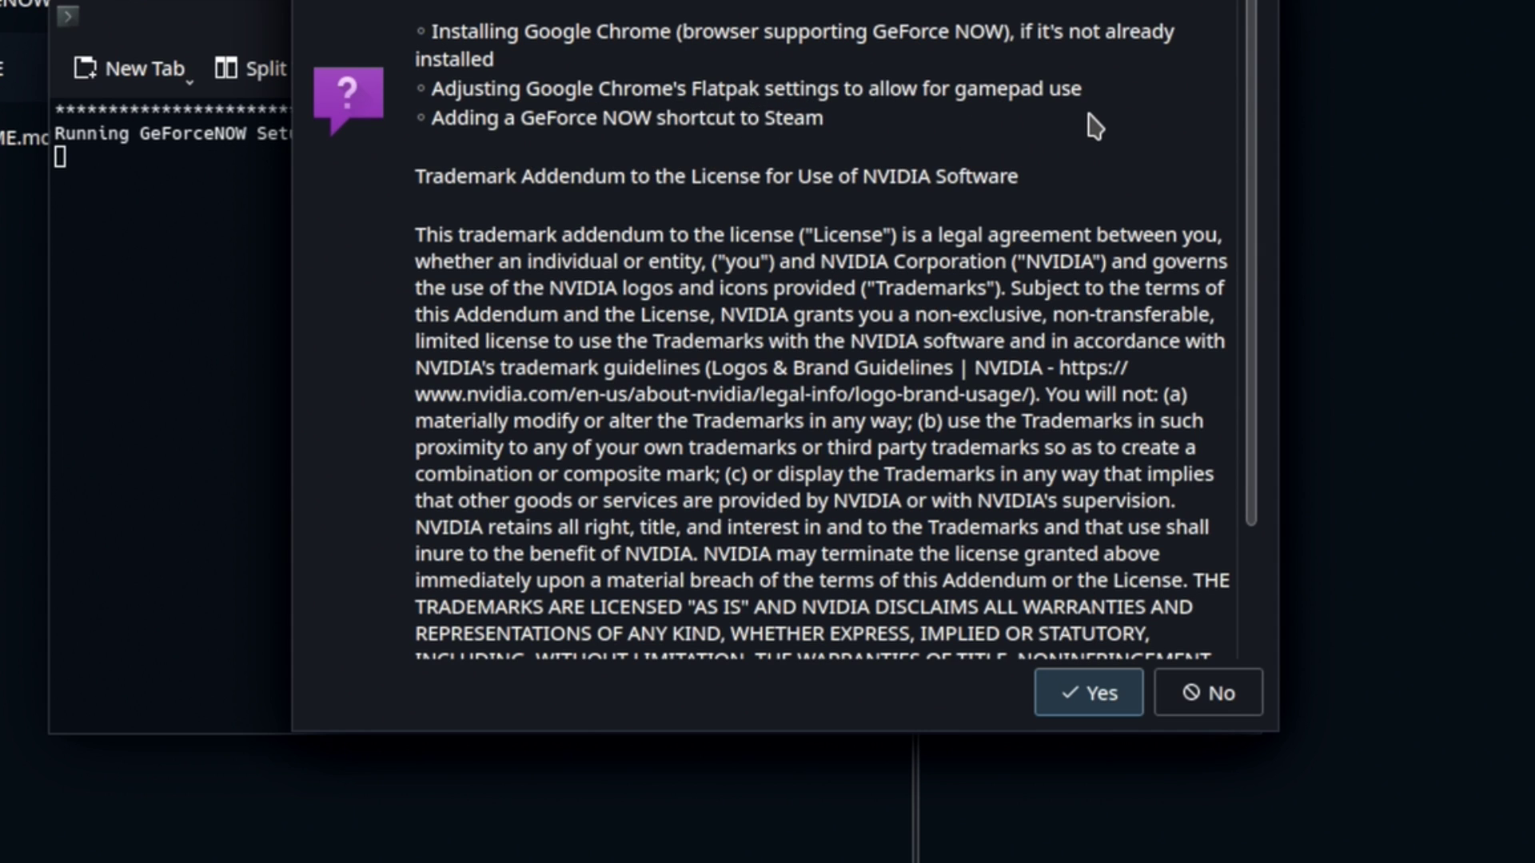
Step: Agree to NVIDIA's trademark addendum and choose the user Flathub installation, option 2, for installing Chrome
scroll(1097, 126, "down", 3)
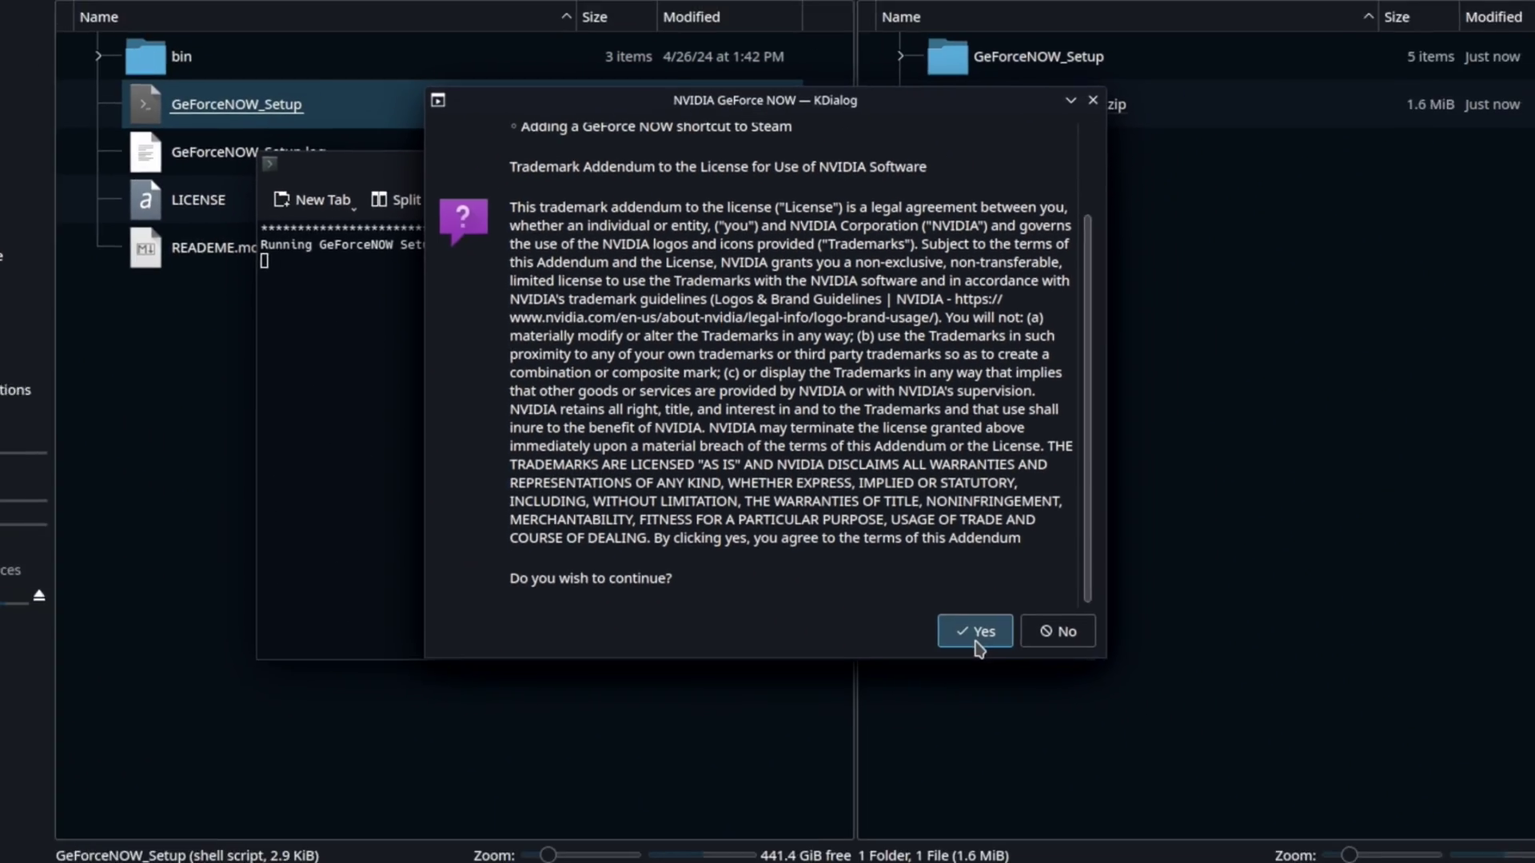
left_click(1087, 692)
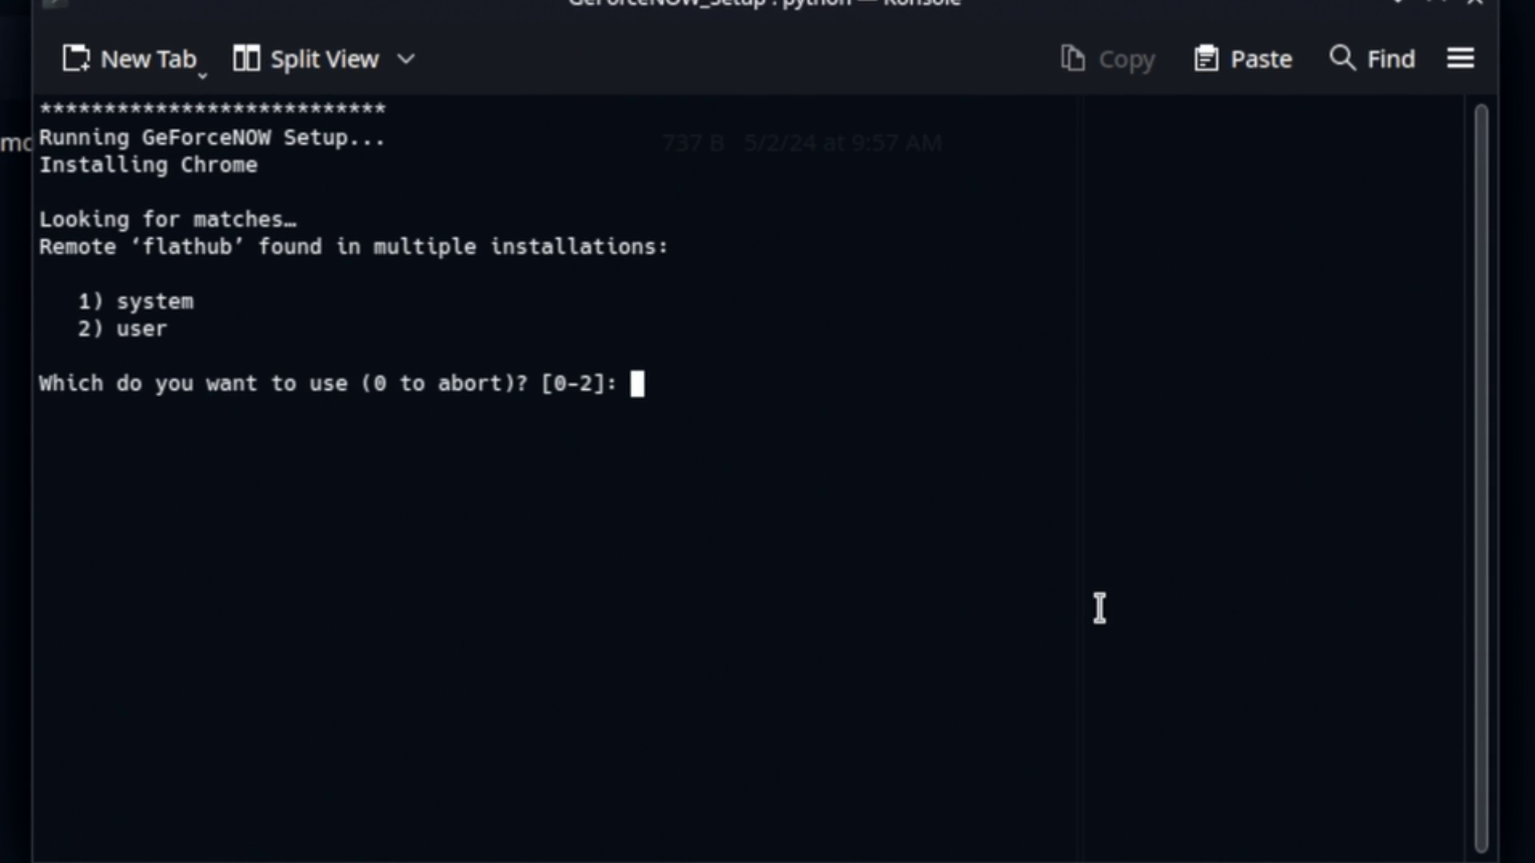
type("2")
key("Return")
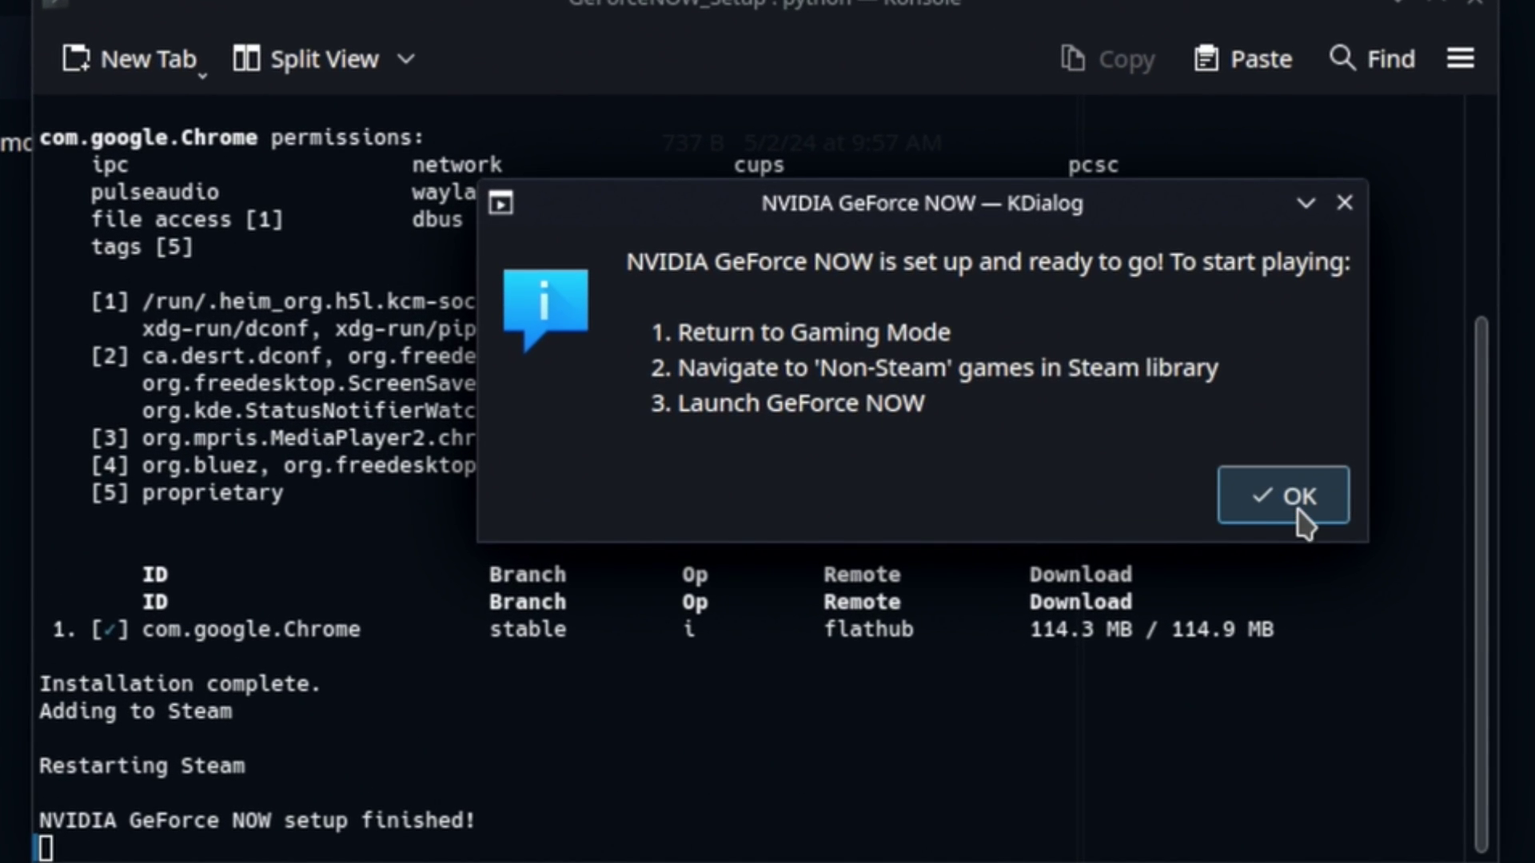
Step: Finish the setup, close the file manager and return to Gaming Mode
left_click(941, 456)
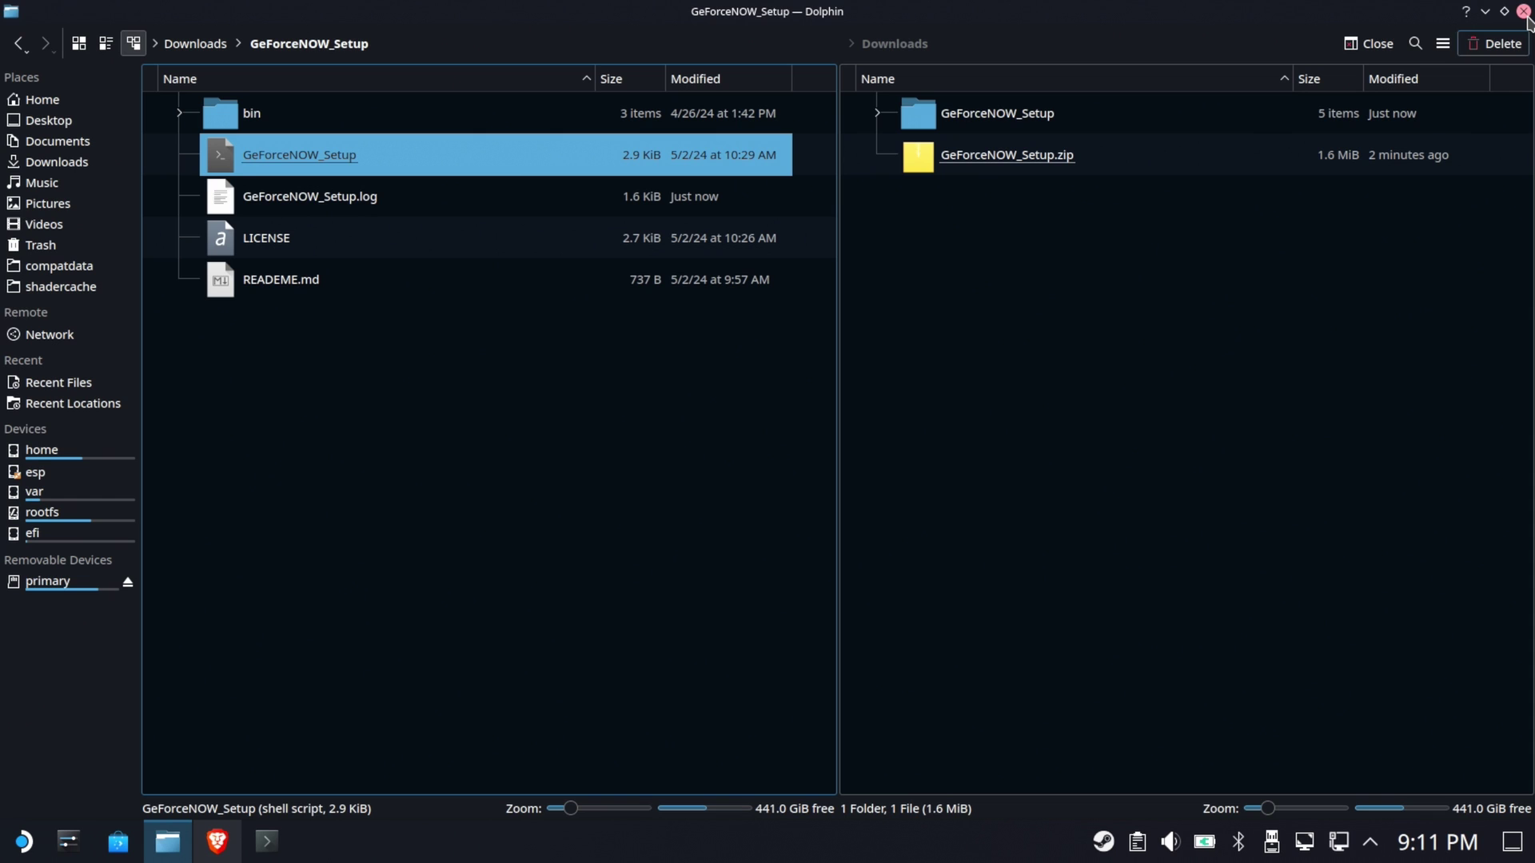
left_click(1522, 12)
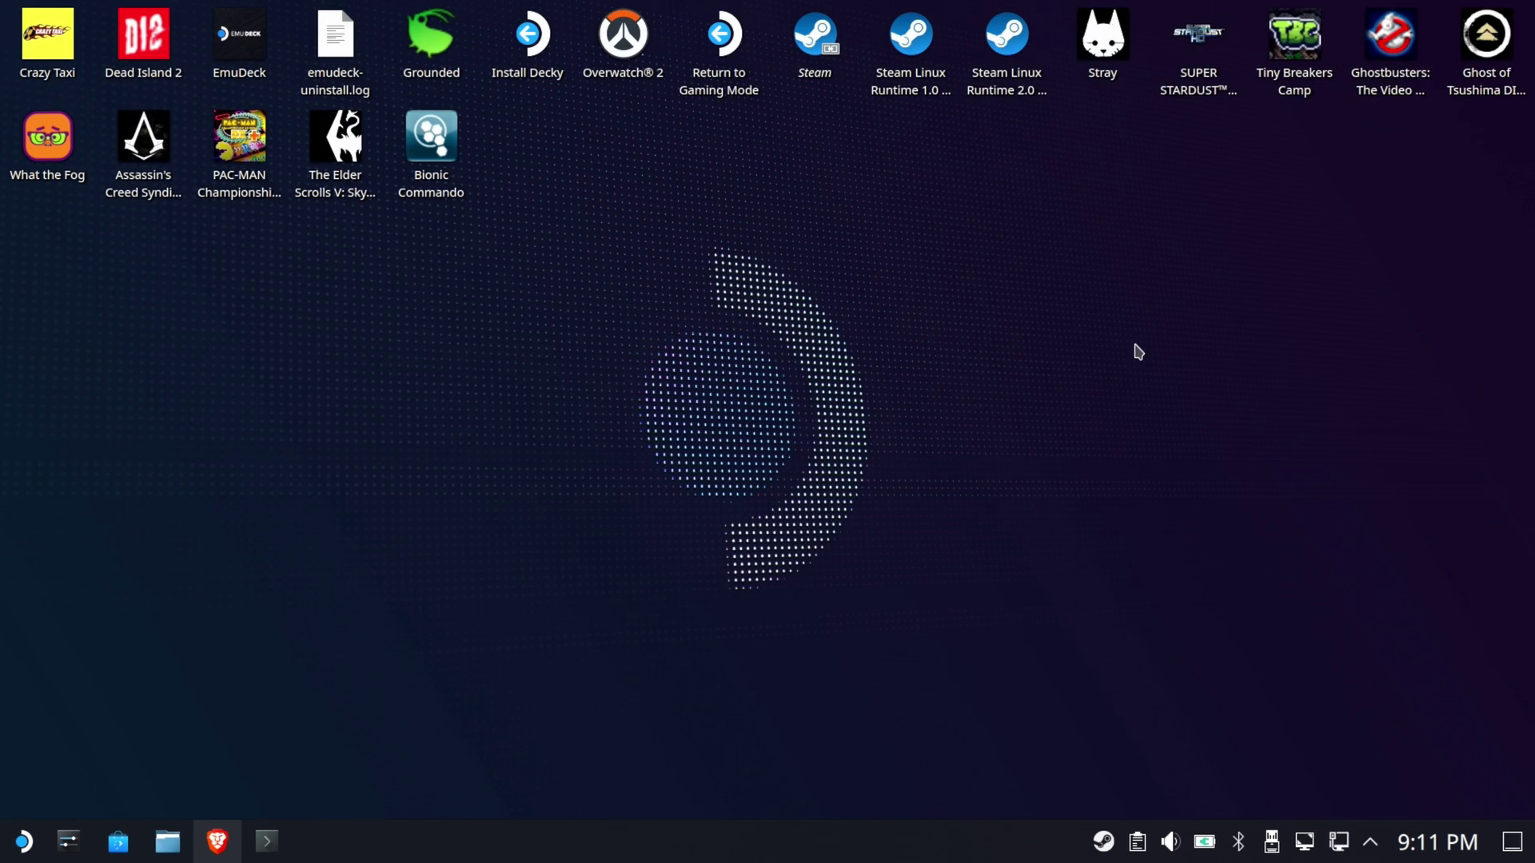
double_click(743, 44)
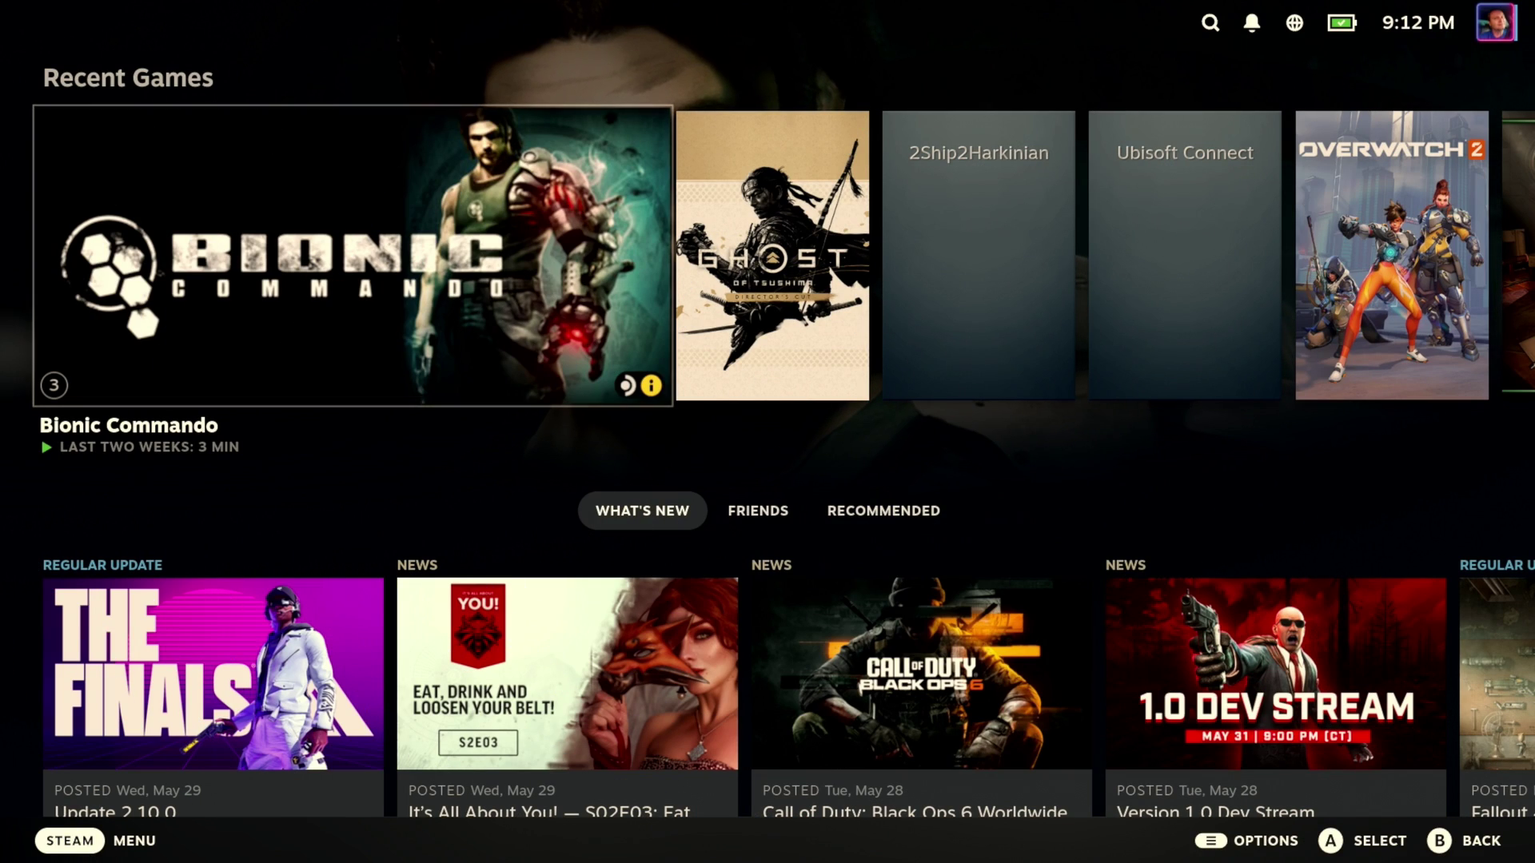
Step: Open the Steam library on its non-Steam games
key("ctrl+1")
key("Down")
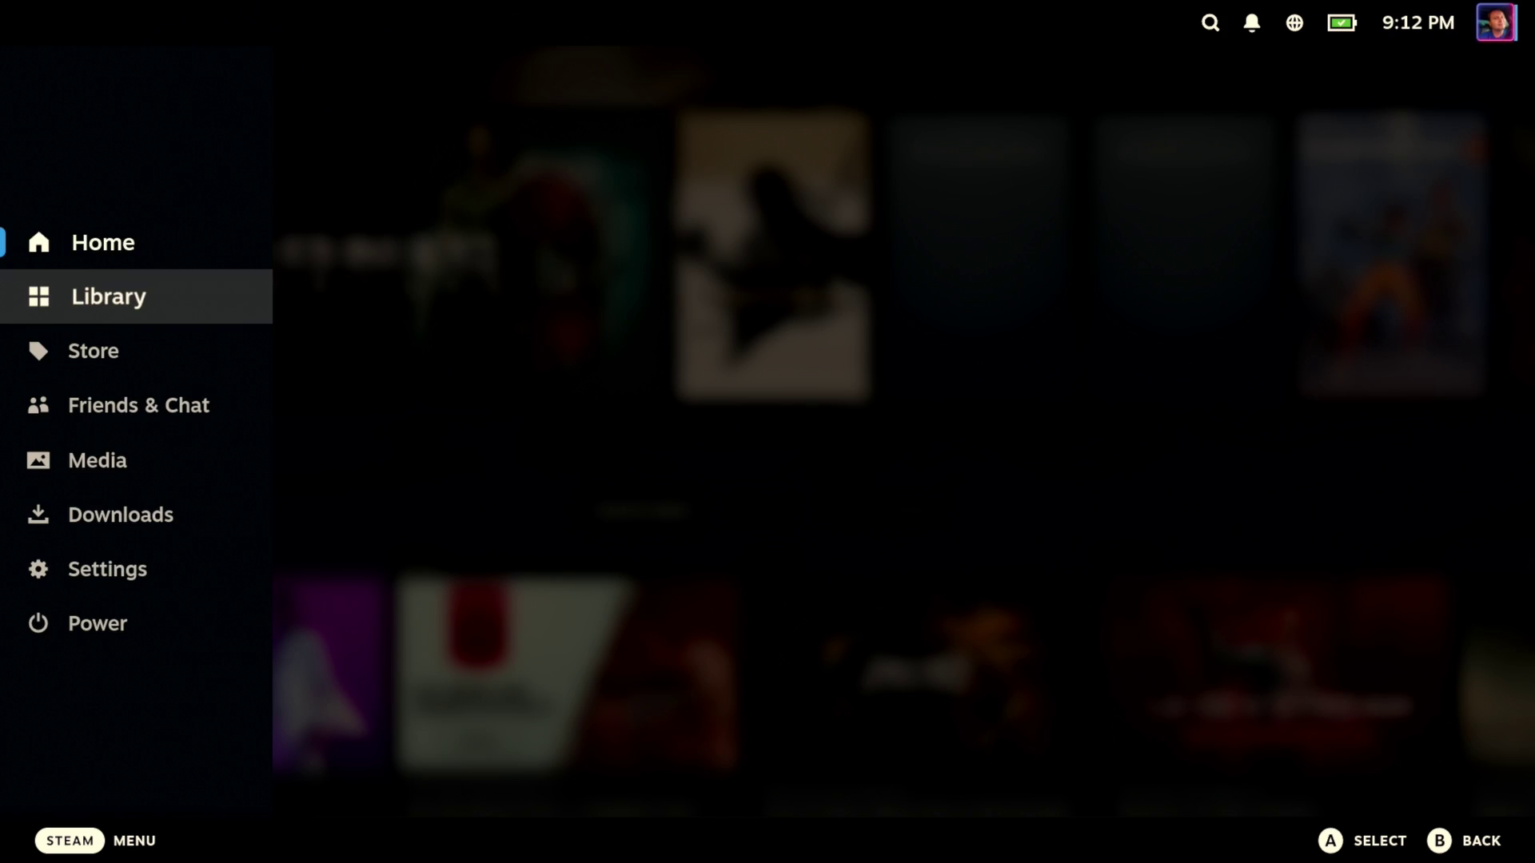
key("Return")
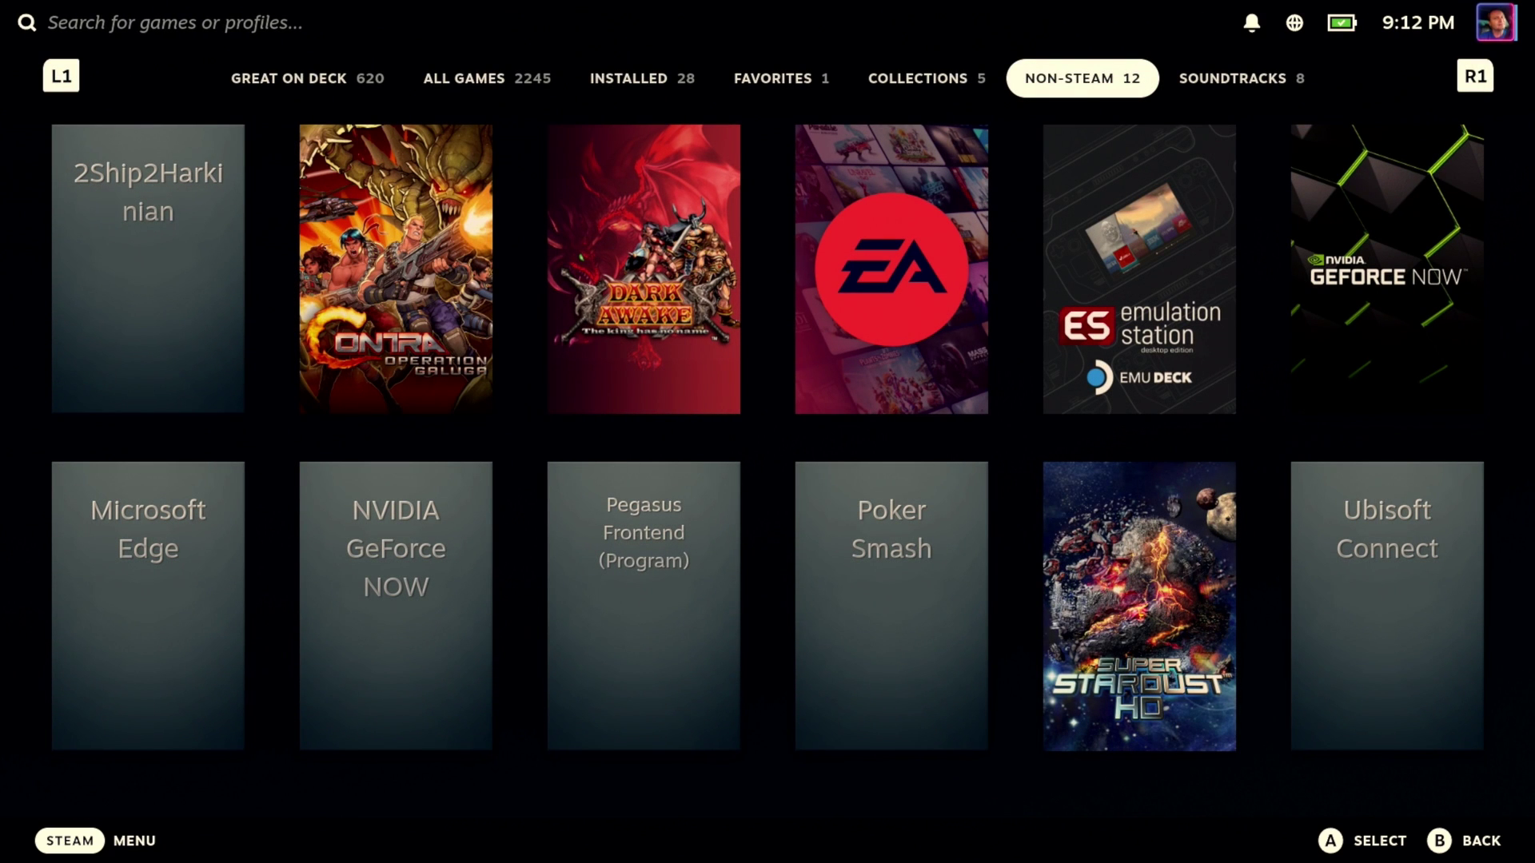
Step: View the page of the GeForce NOW entry that has cover artwork, and return to the non-Steam games
key("Down")
key("Right")
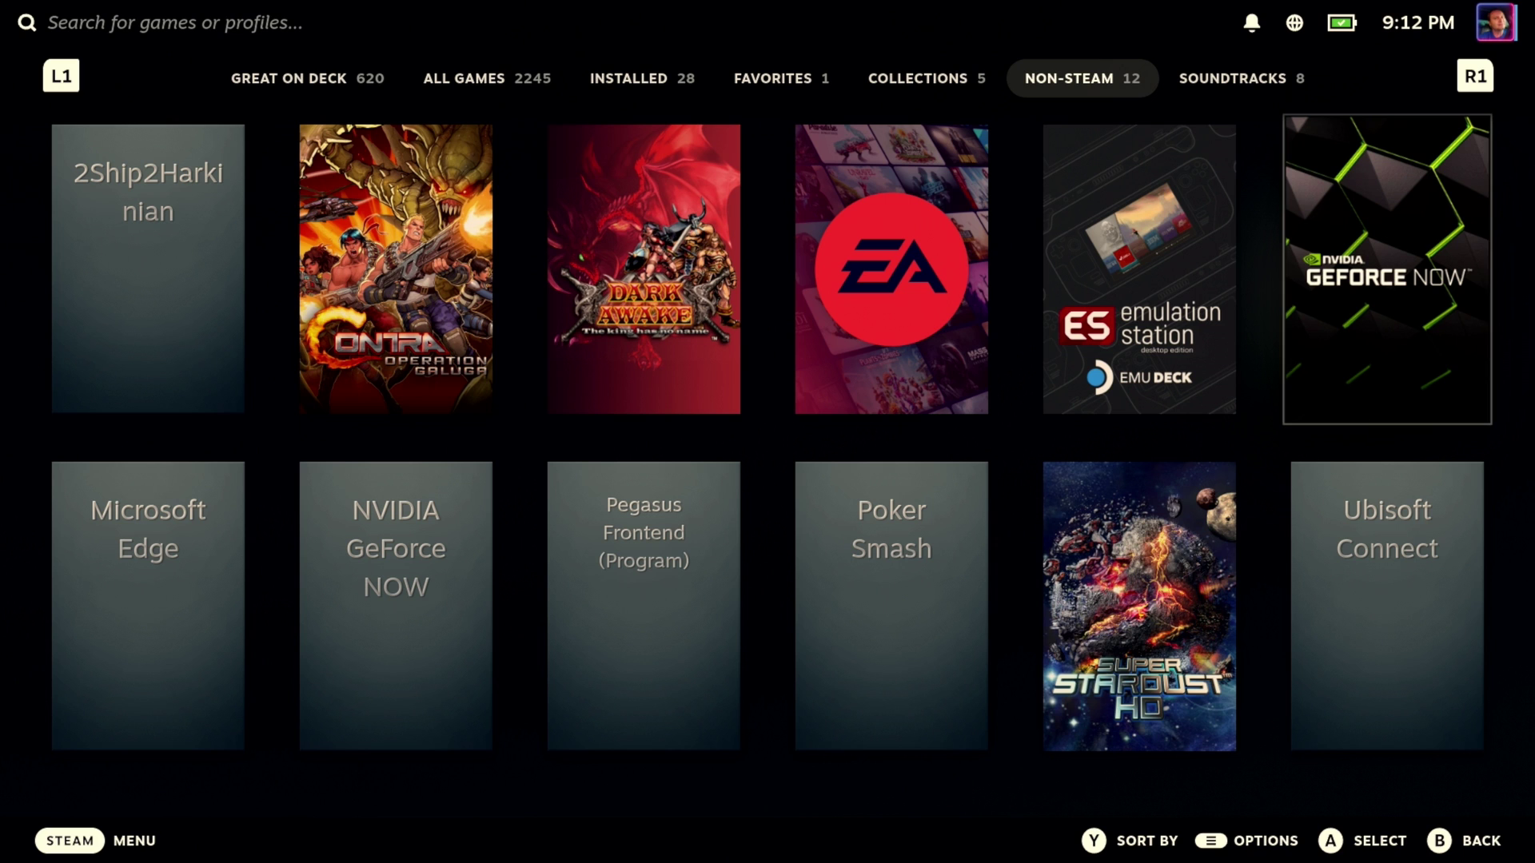
key("Return")
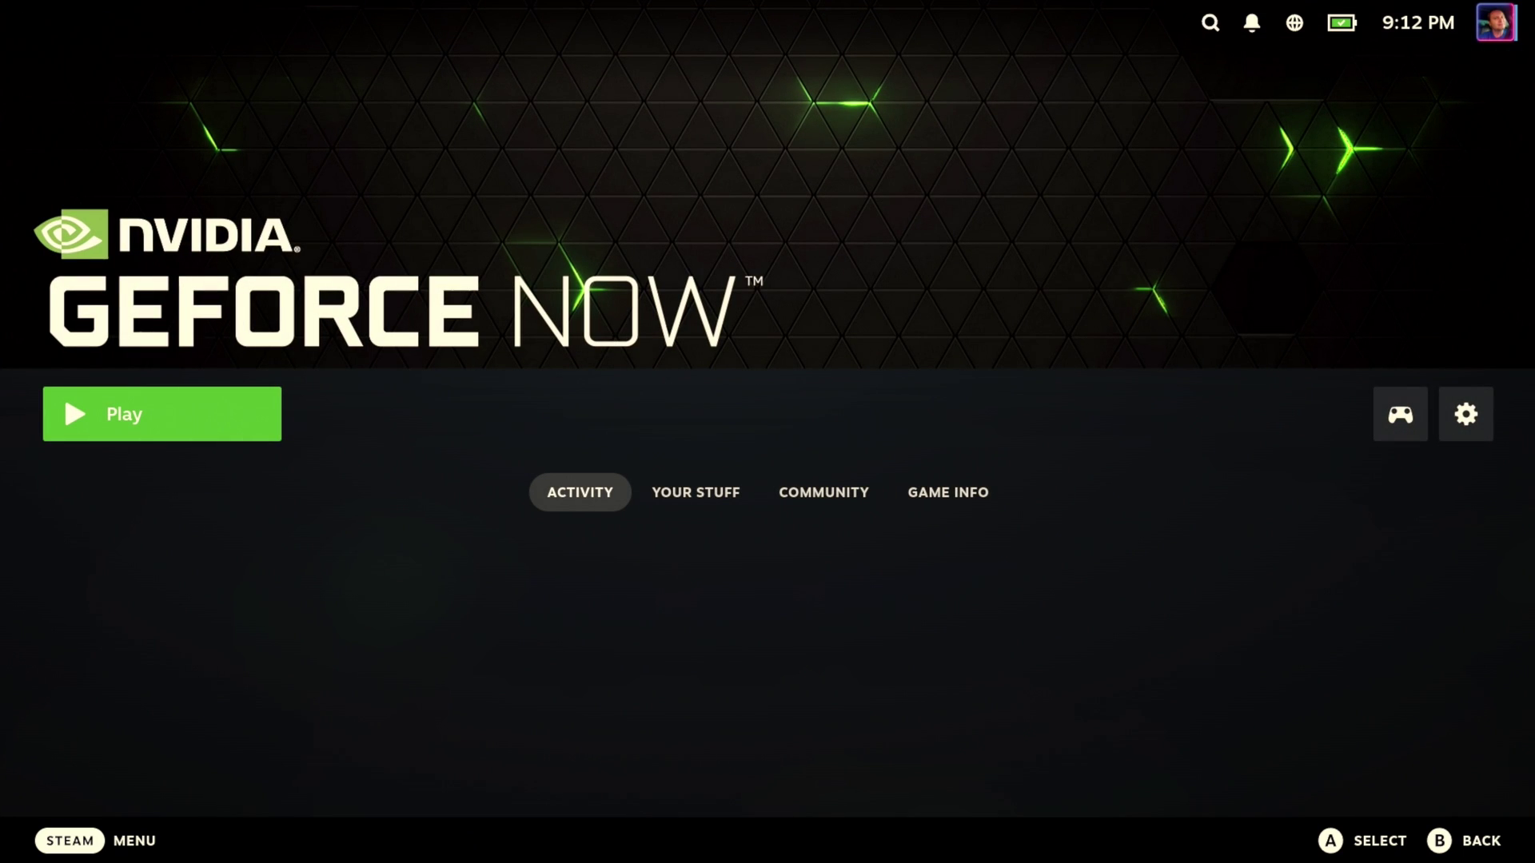
key("Escape")
Step: Open the NVIDIA GeForce NOW entry with the blank cover among the non-Steam games and launch it
key("Left")
key("Down")
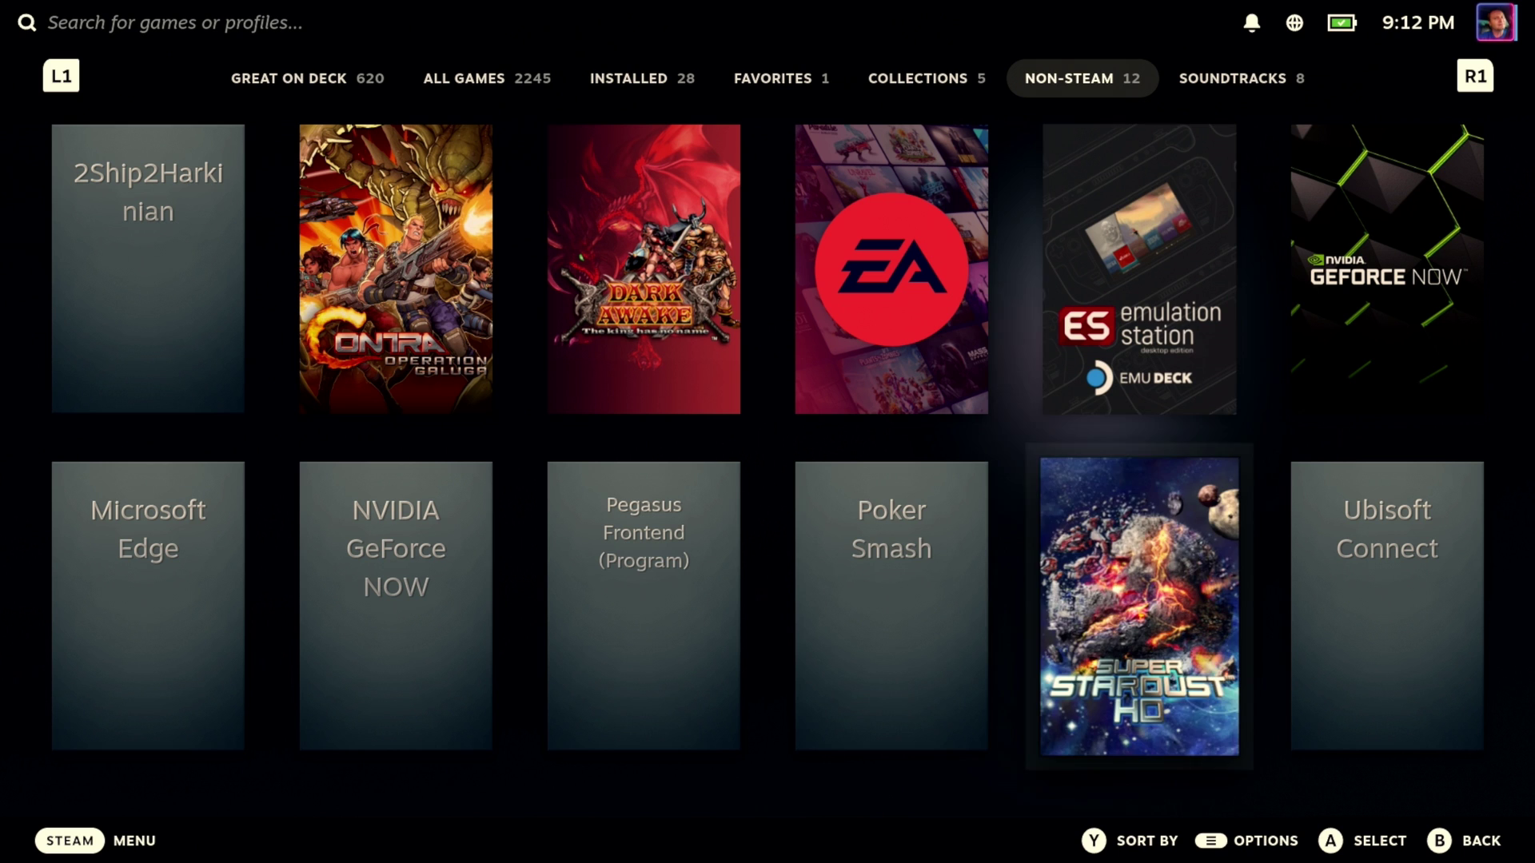
key("Left")
key("Left")
key("Left")
key("Return")
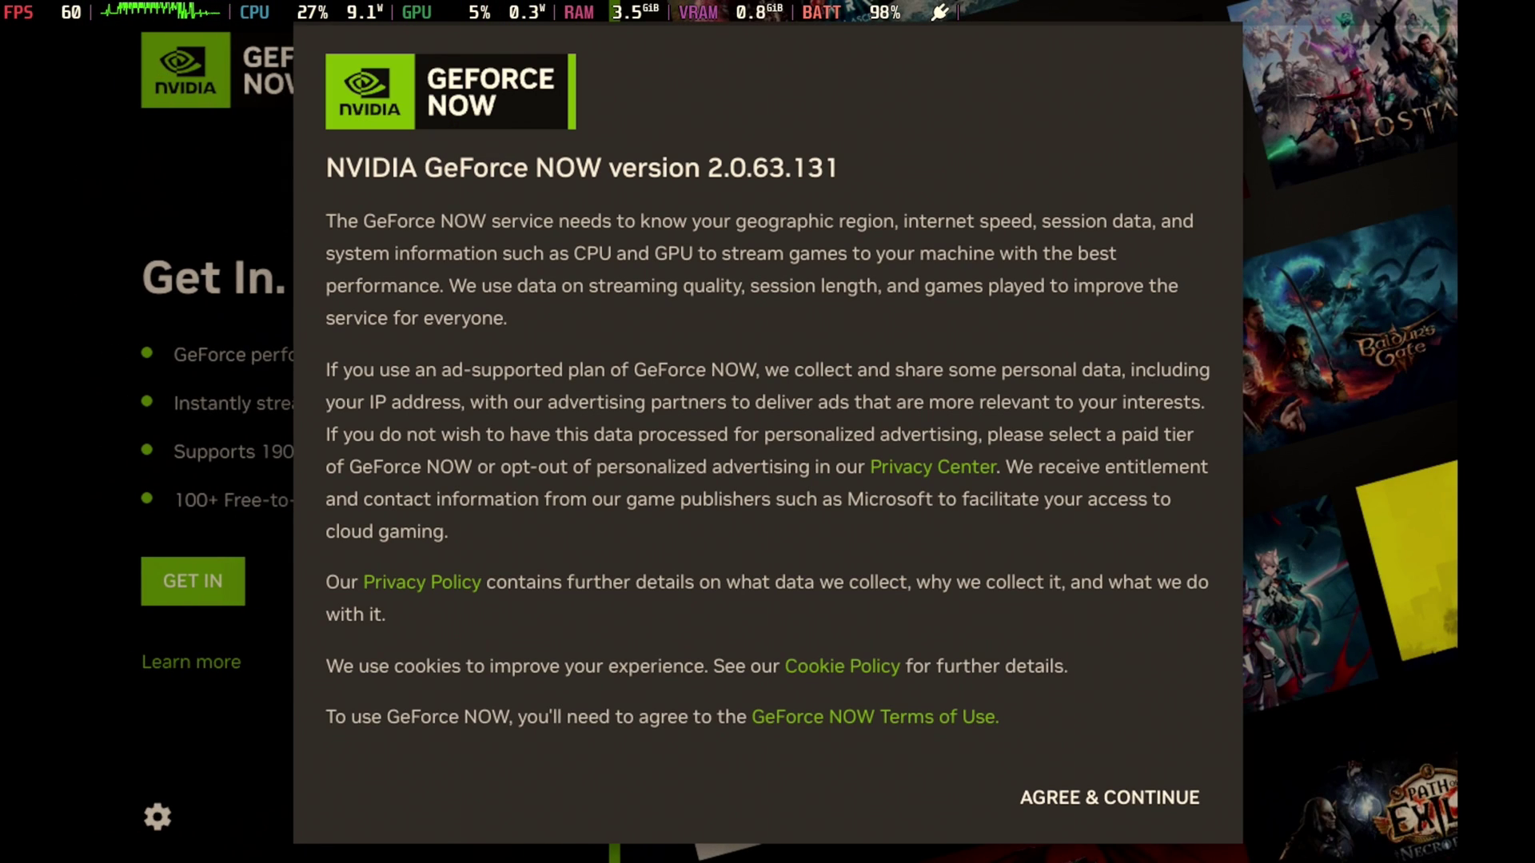
Step: Agree to the GeForce NOW terms and enter the service, going through the introductory tips
left_click(1111, 779)
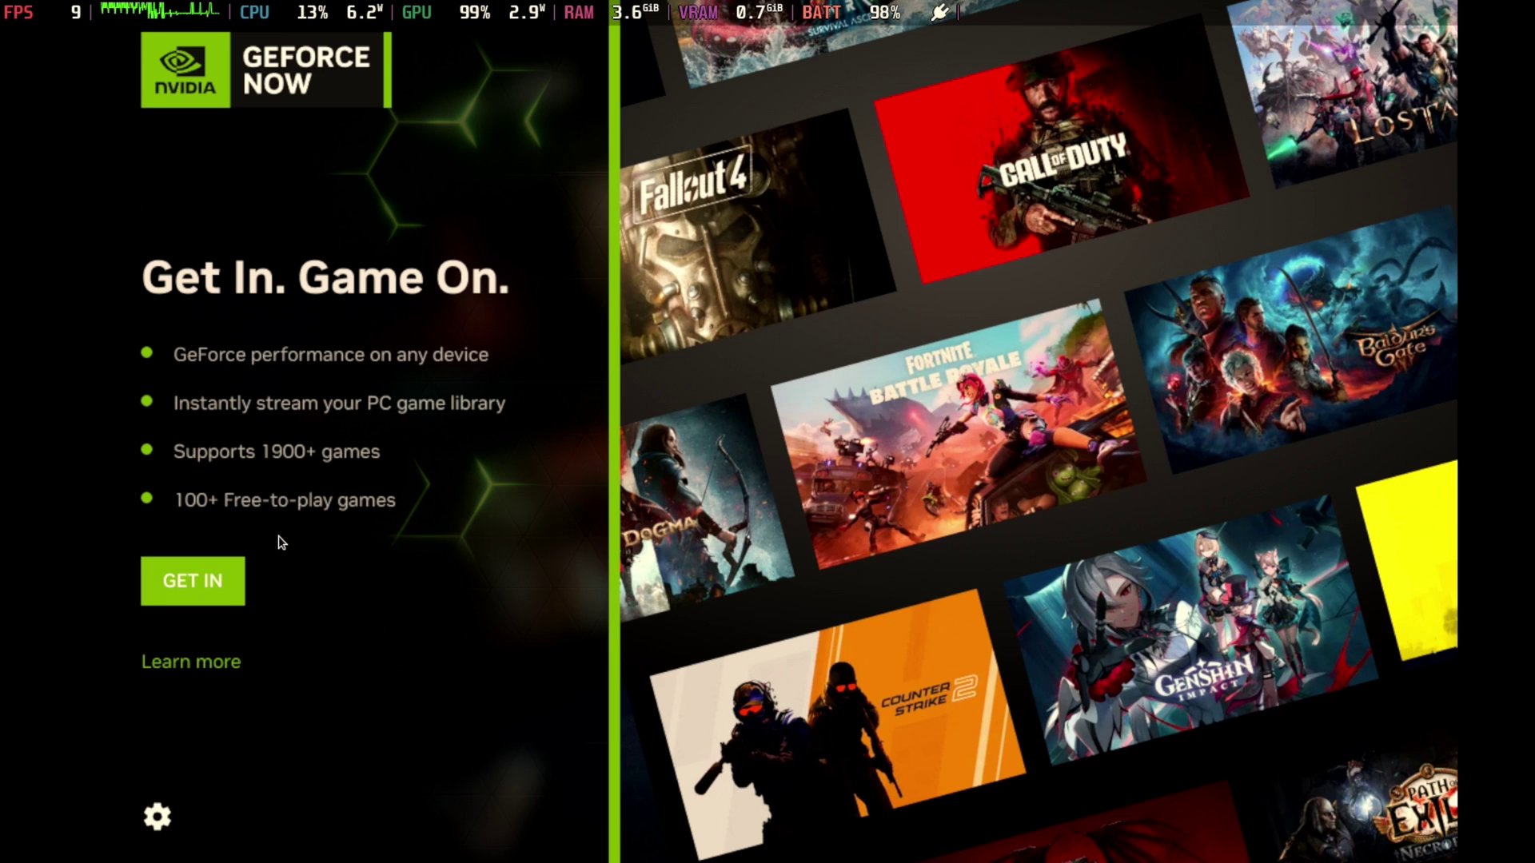
left_click(196, 583)
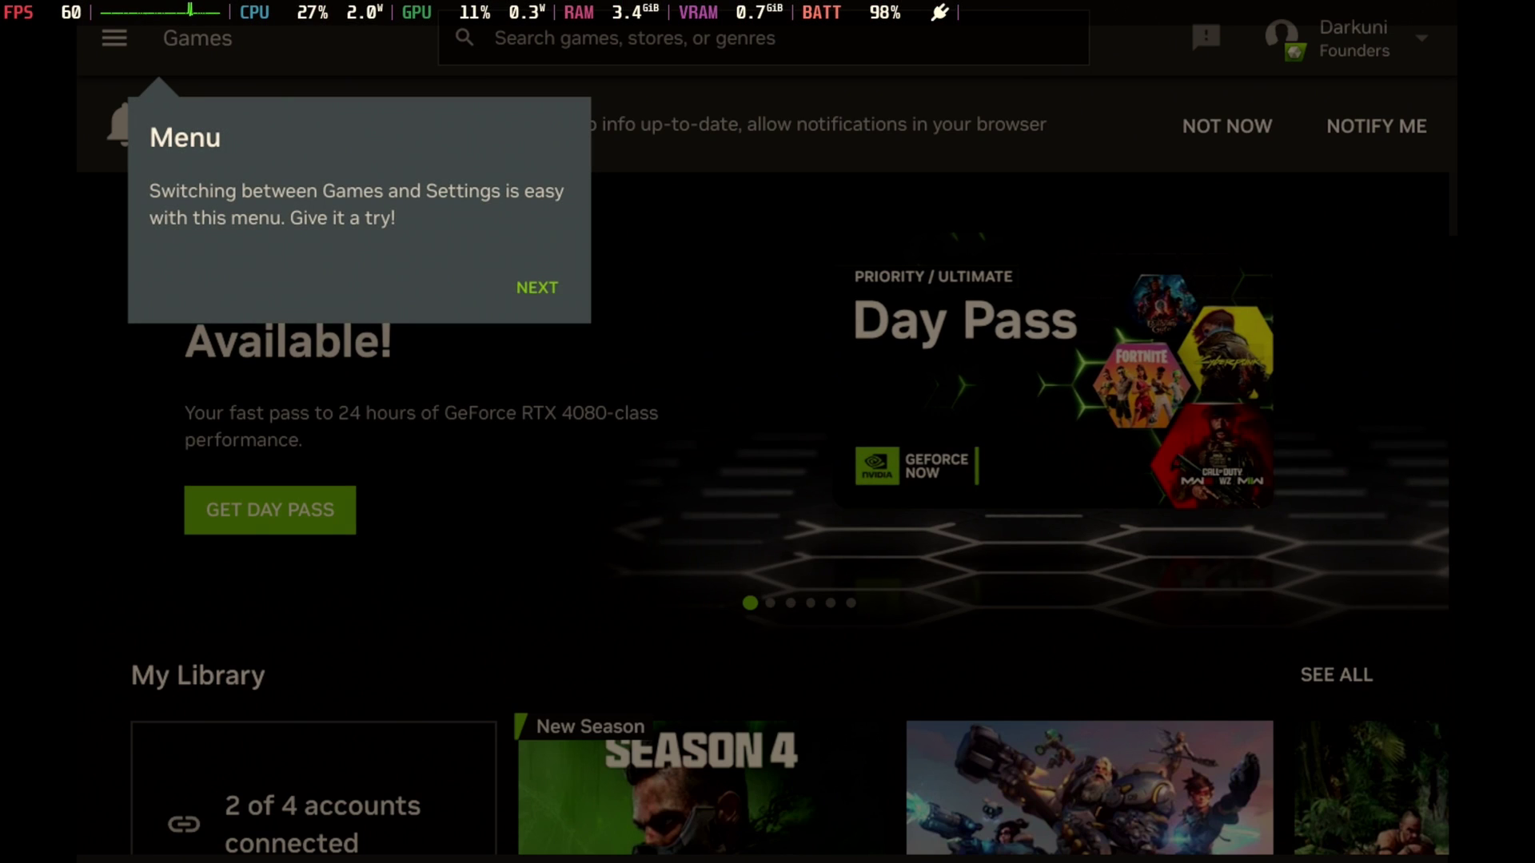
left_click(529, 289)
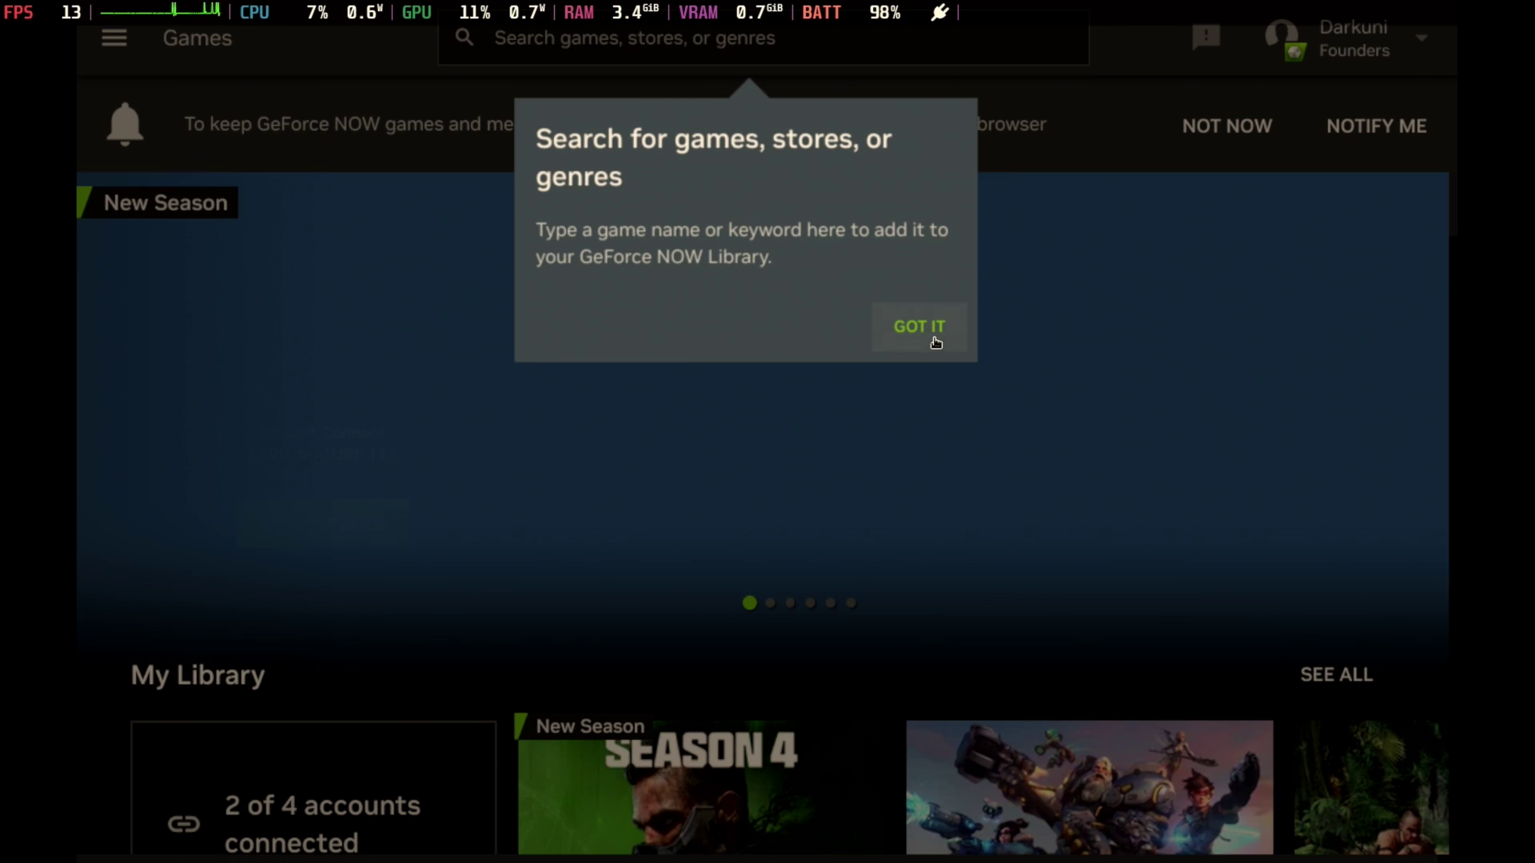
left_click(935, 342)
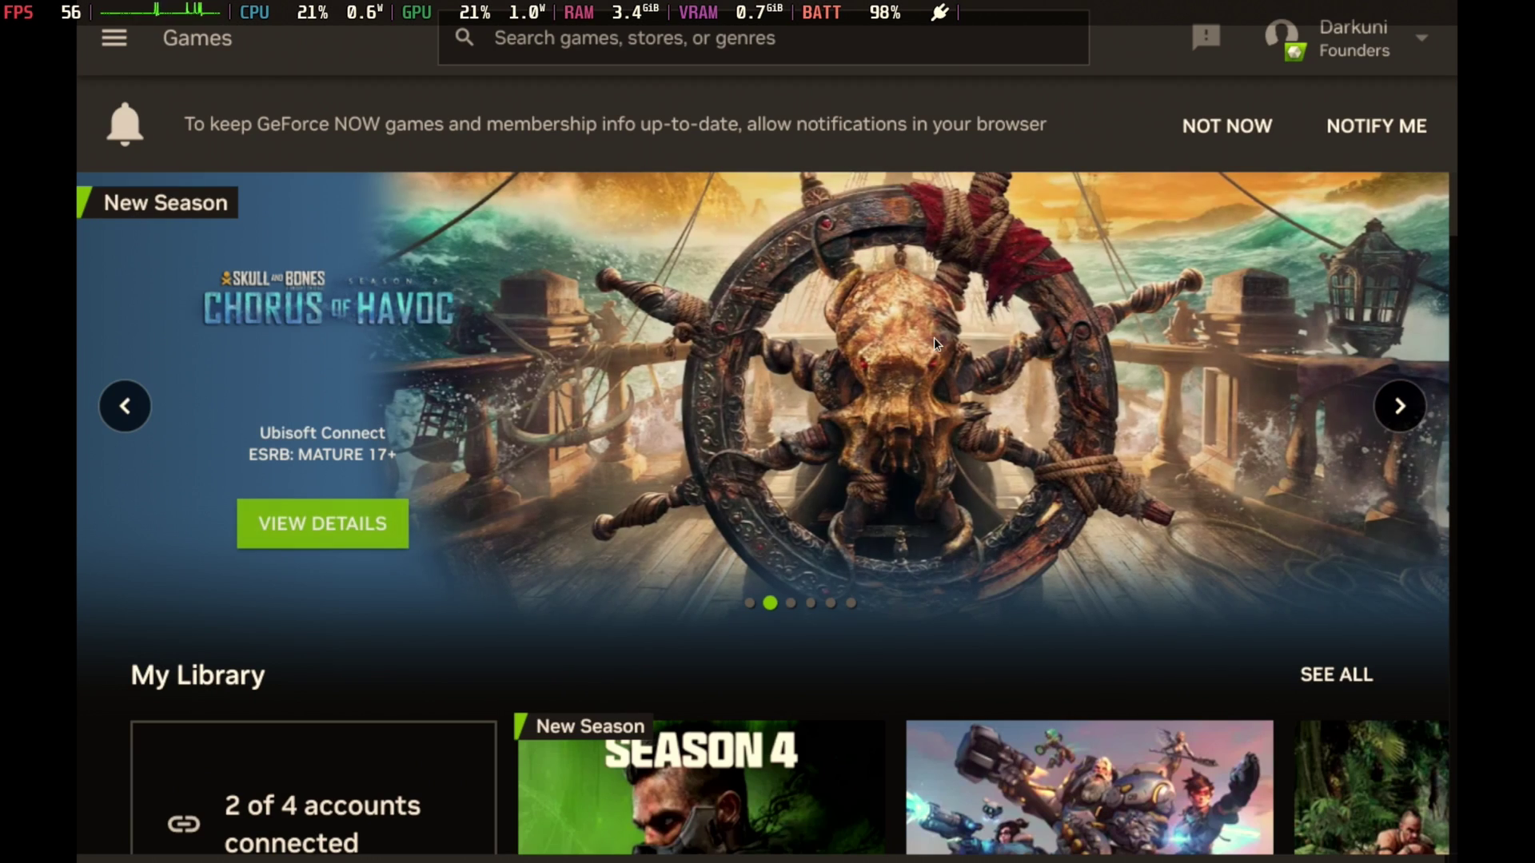
Step: Browse to My Library and decline the browser notification request with Not Now
scroll(933, 337, "down", 5)
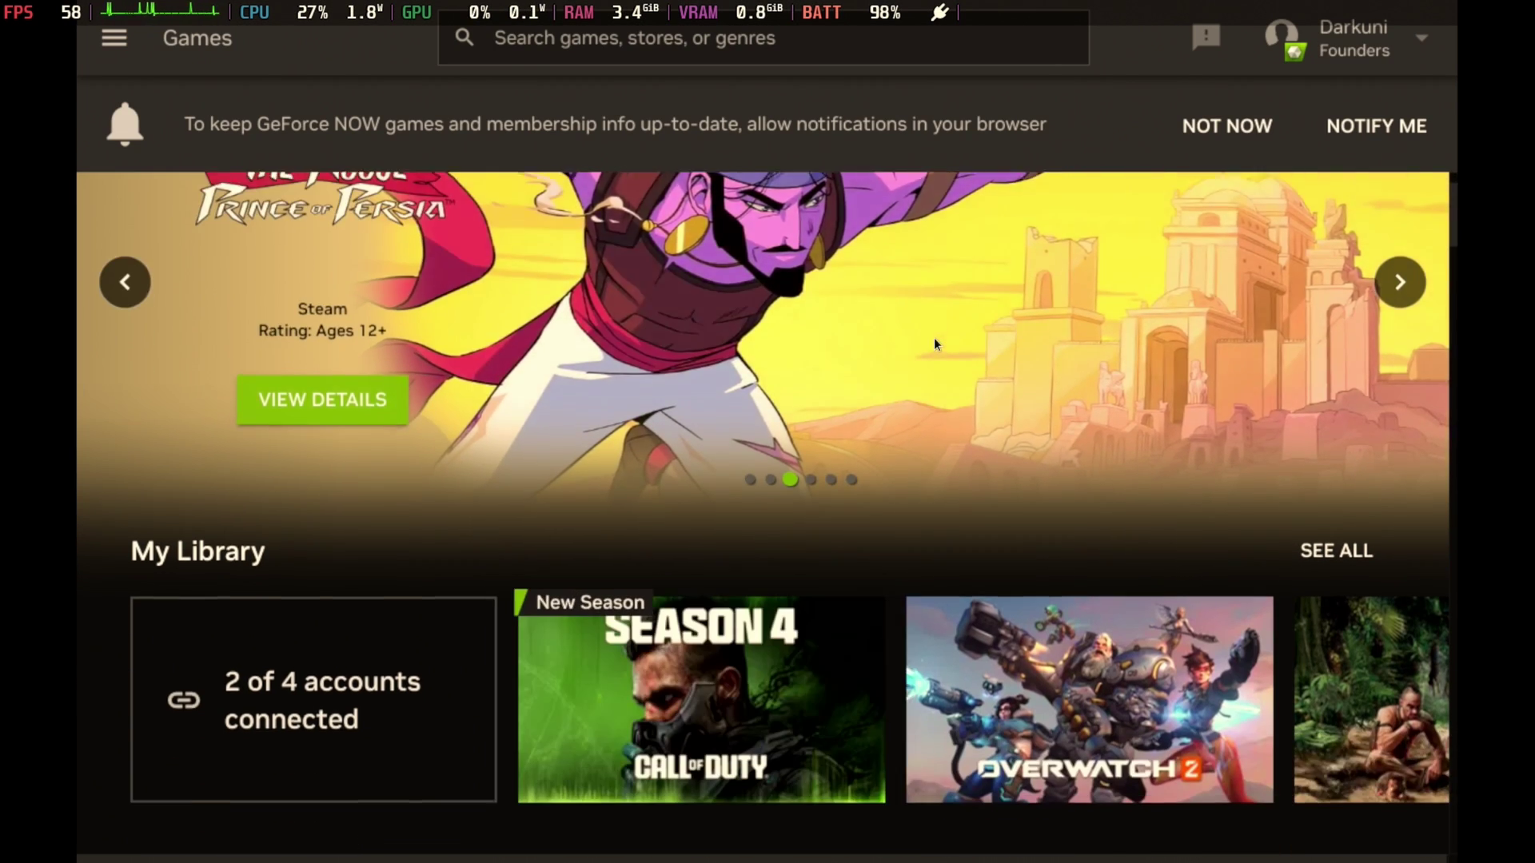
key("Up")
key("Up")
key("Down")
key("Down")
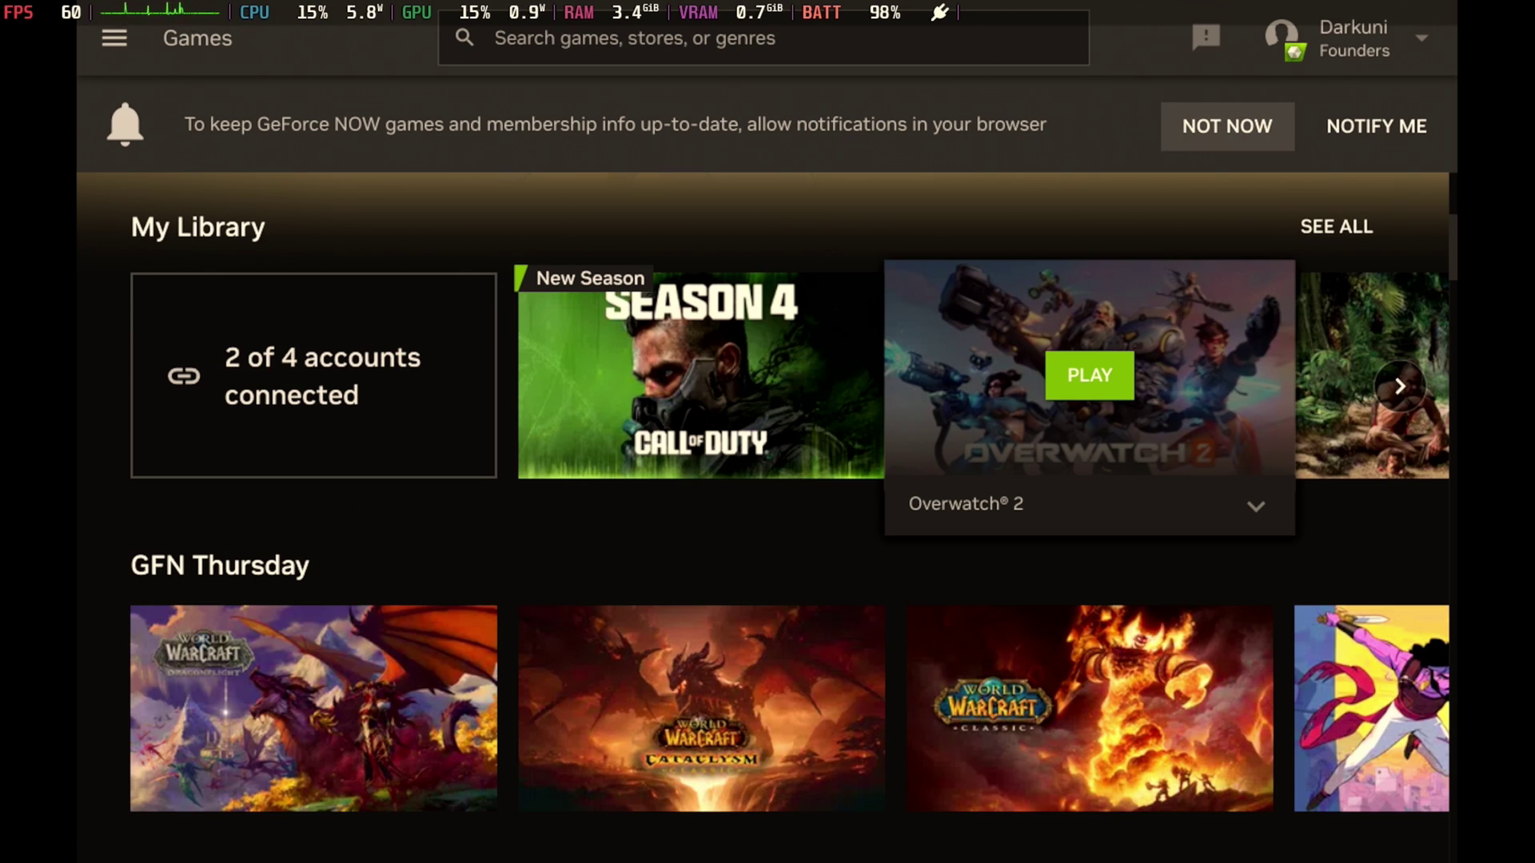
key("Up")
key("Up")
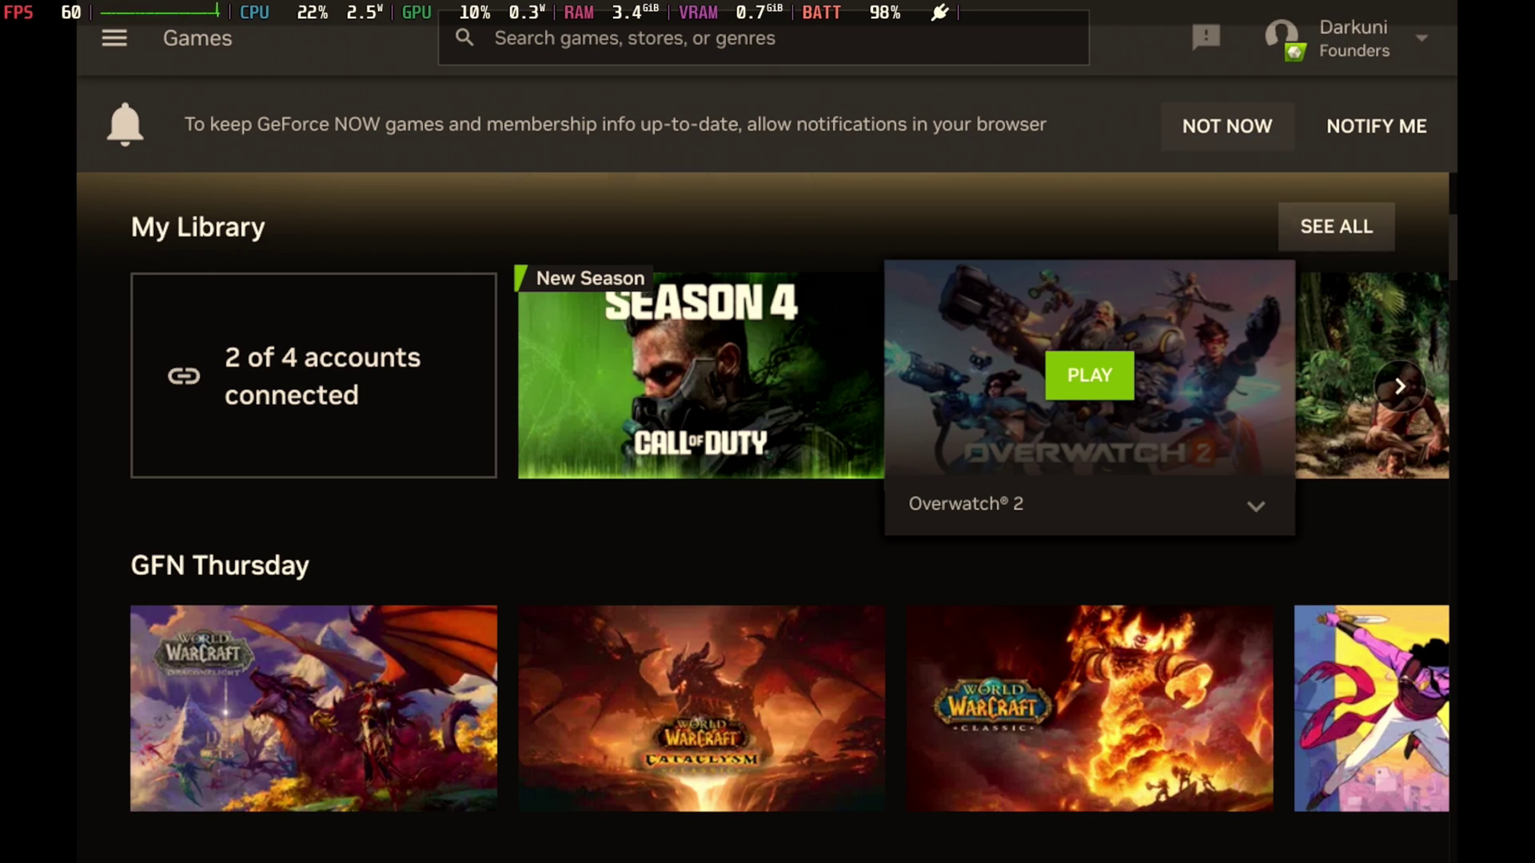
left_click(1226, 125)
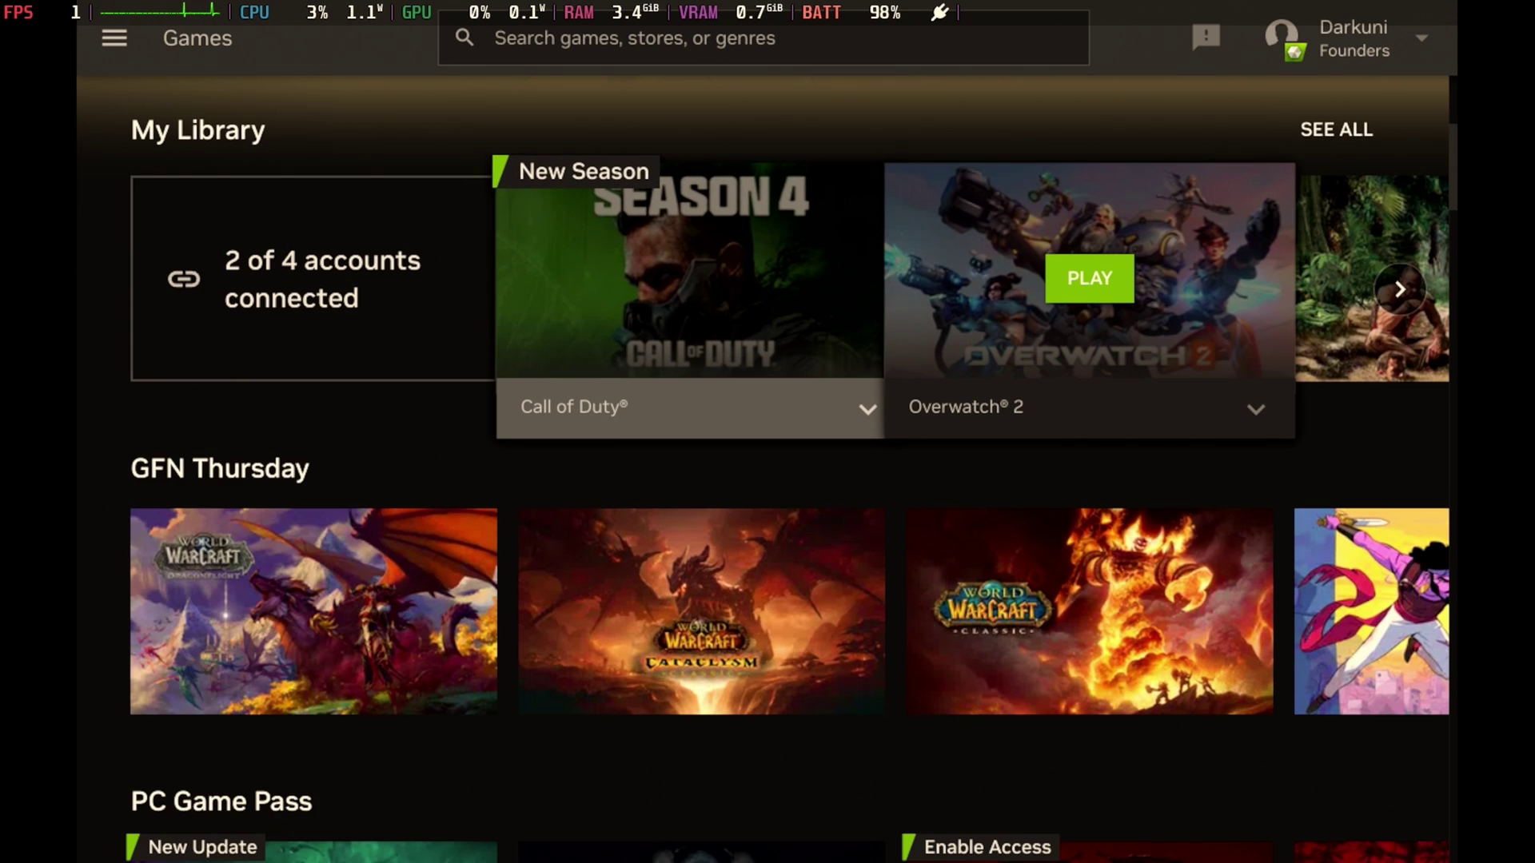
Step: Open the details of Call of Duty in My Library and start playing its Steam version
left_click(867, 409)
key("Down")
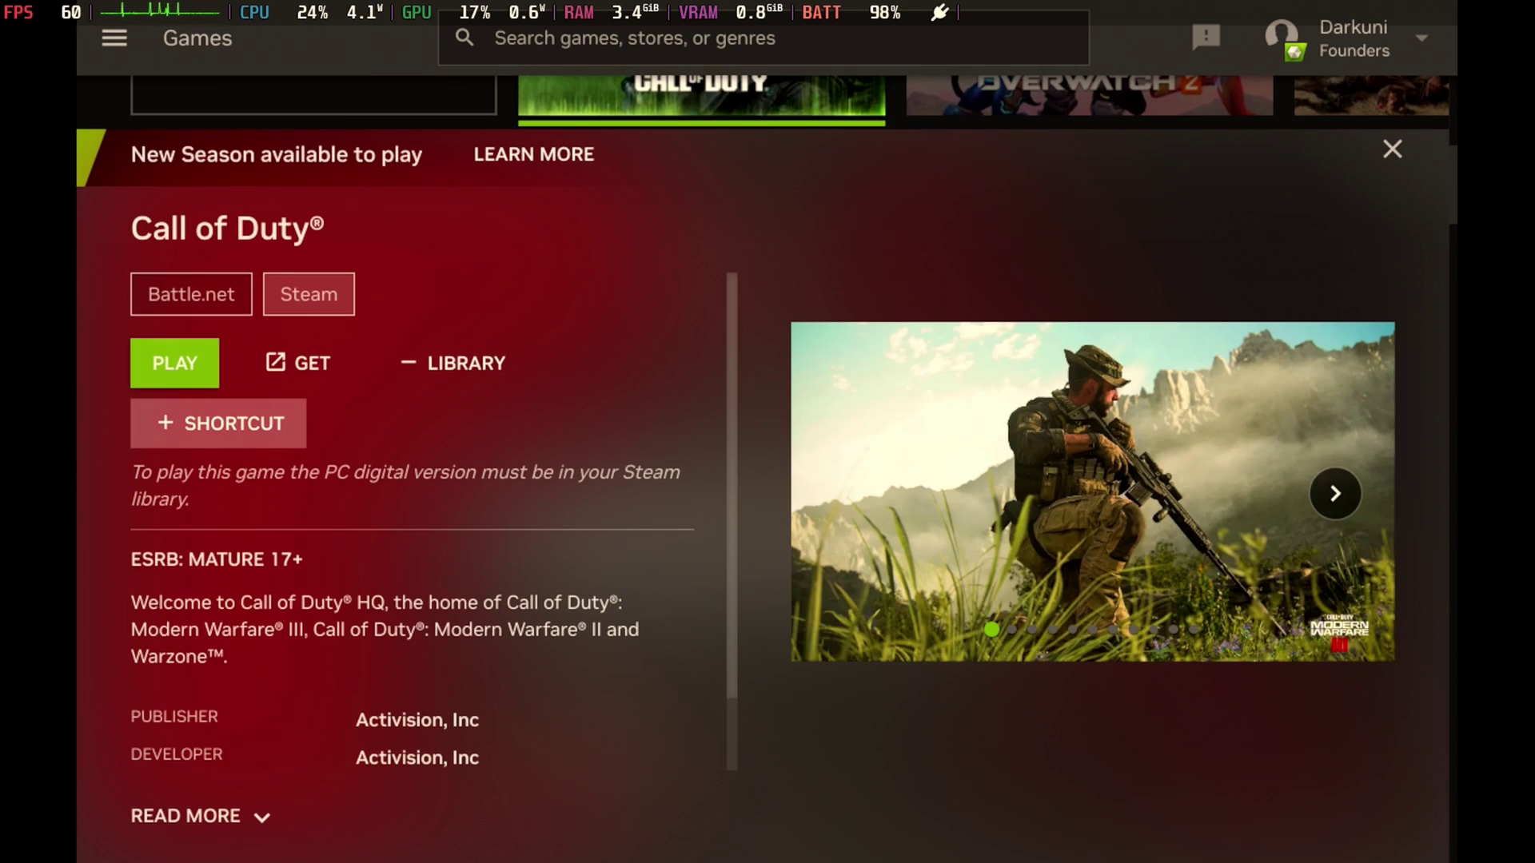
key("Up")
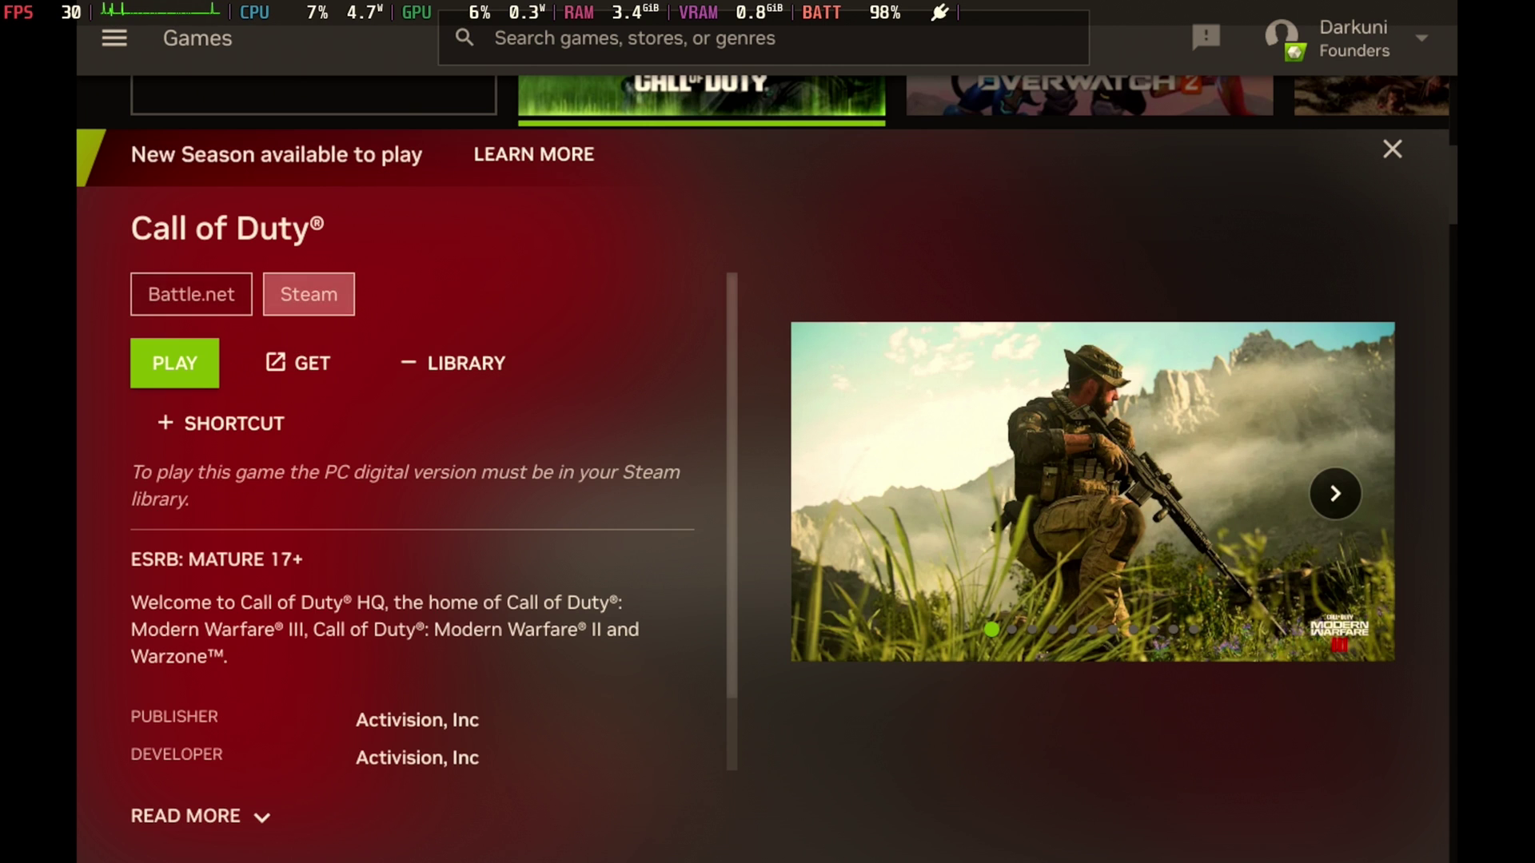
key("Return")
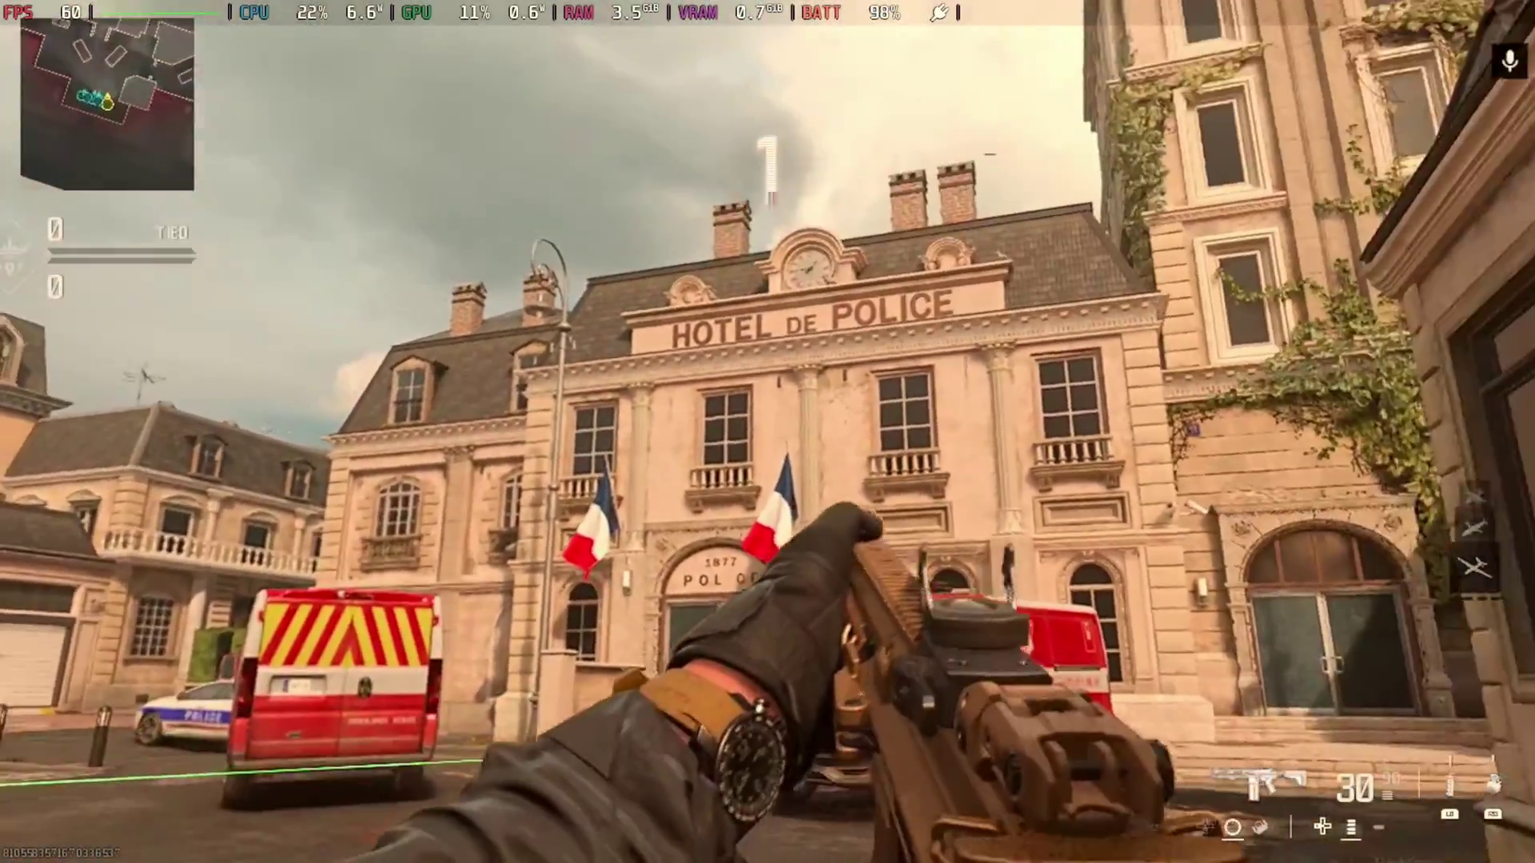
Step: Advance past the parked vans and through the police station towards the locked Hardpoint target in the streamed match
key("w")
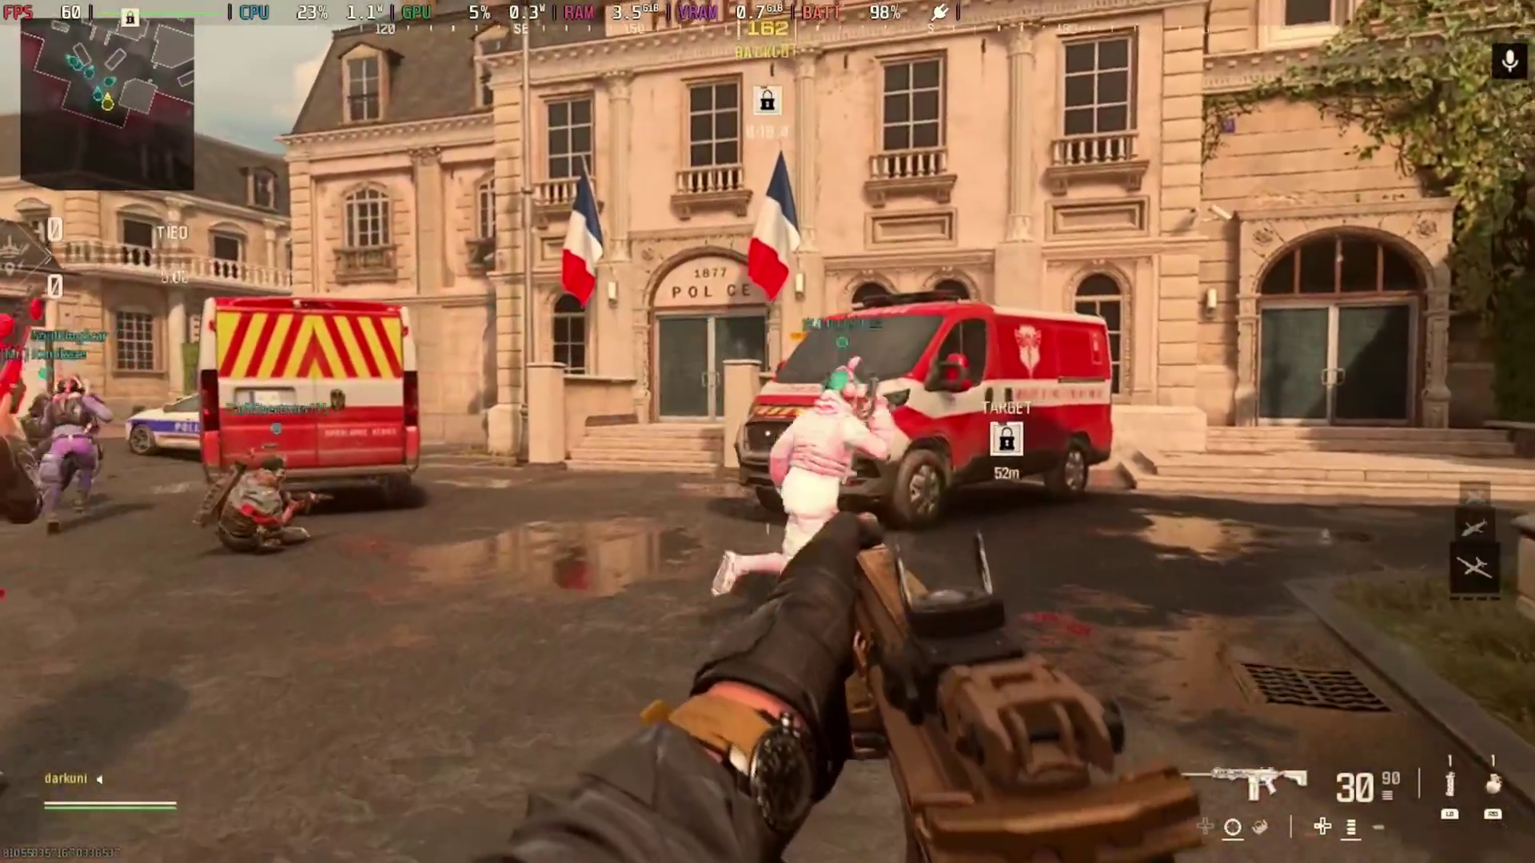
key("w")
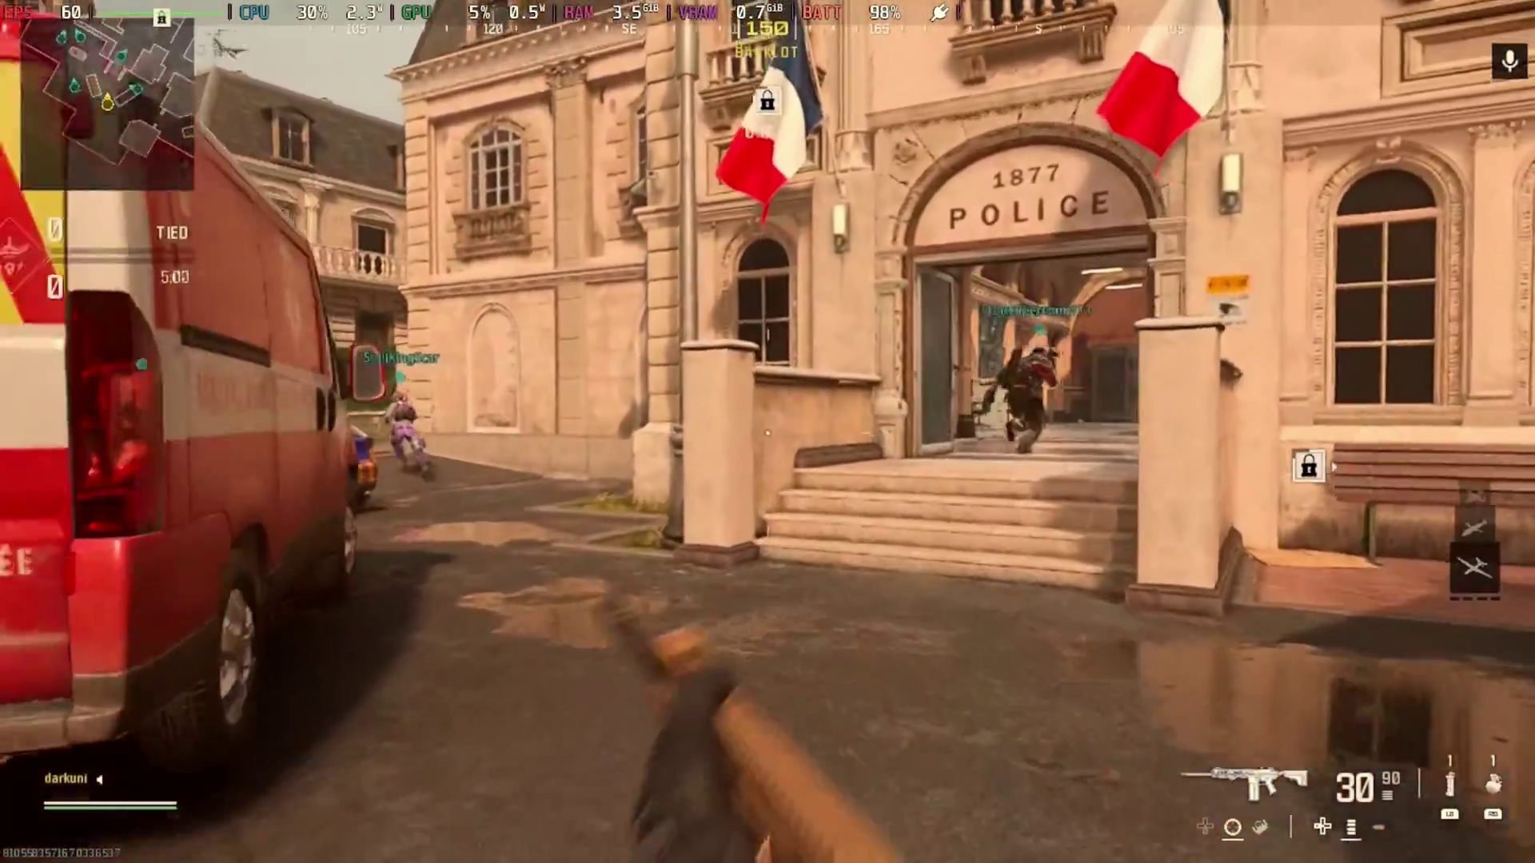
key("w")
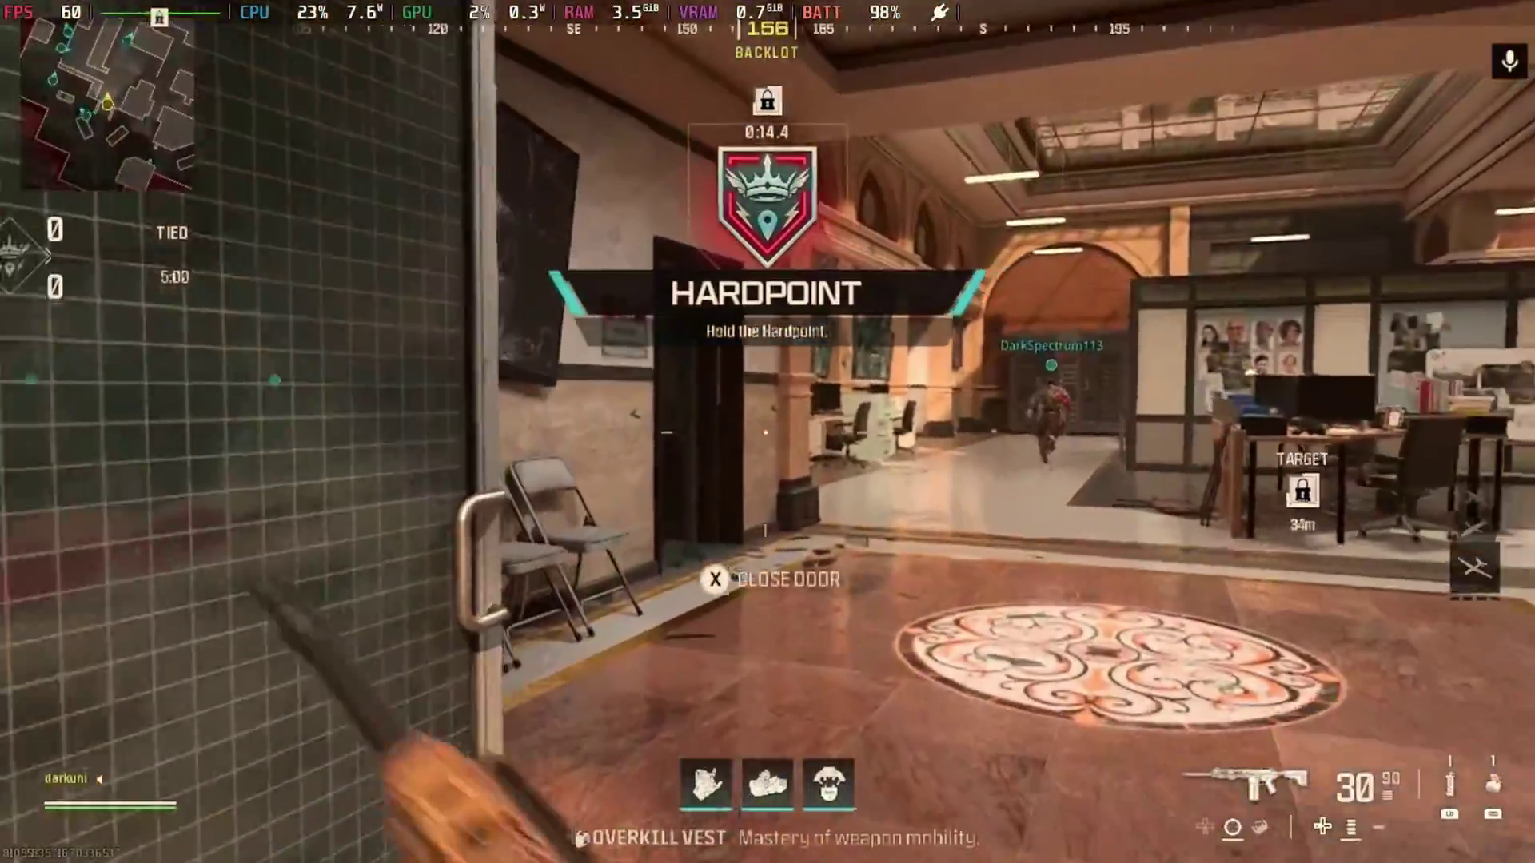
key("w")
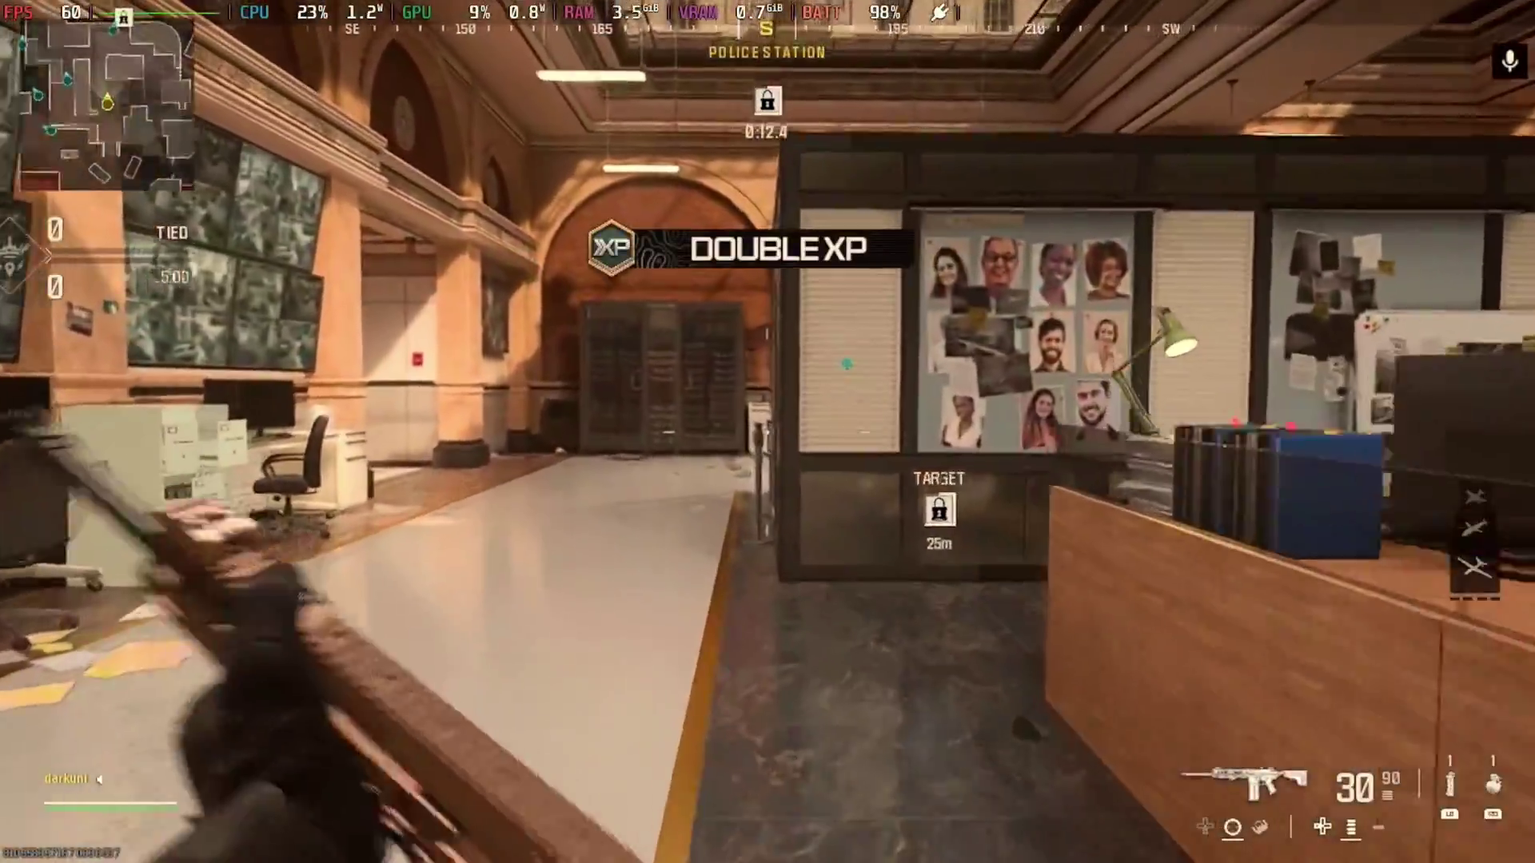
key("w")
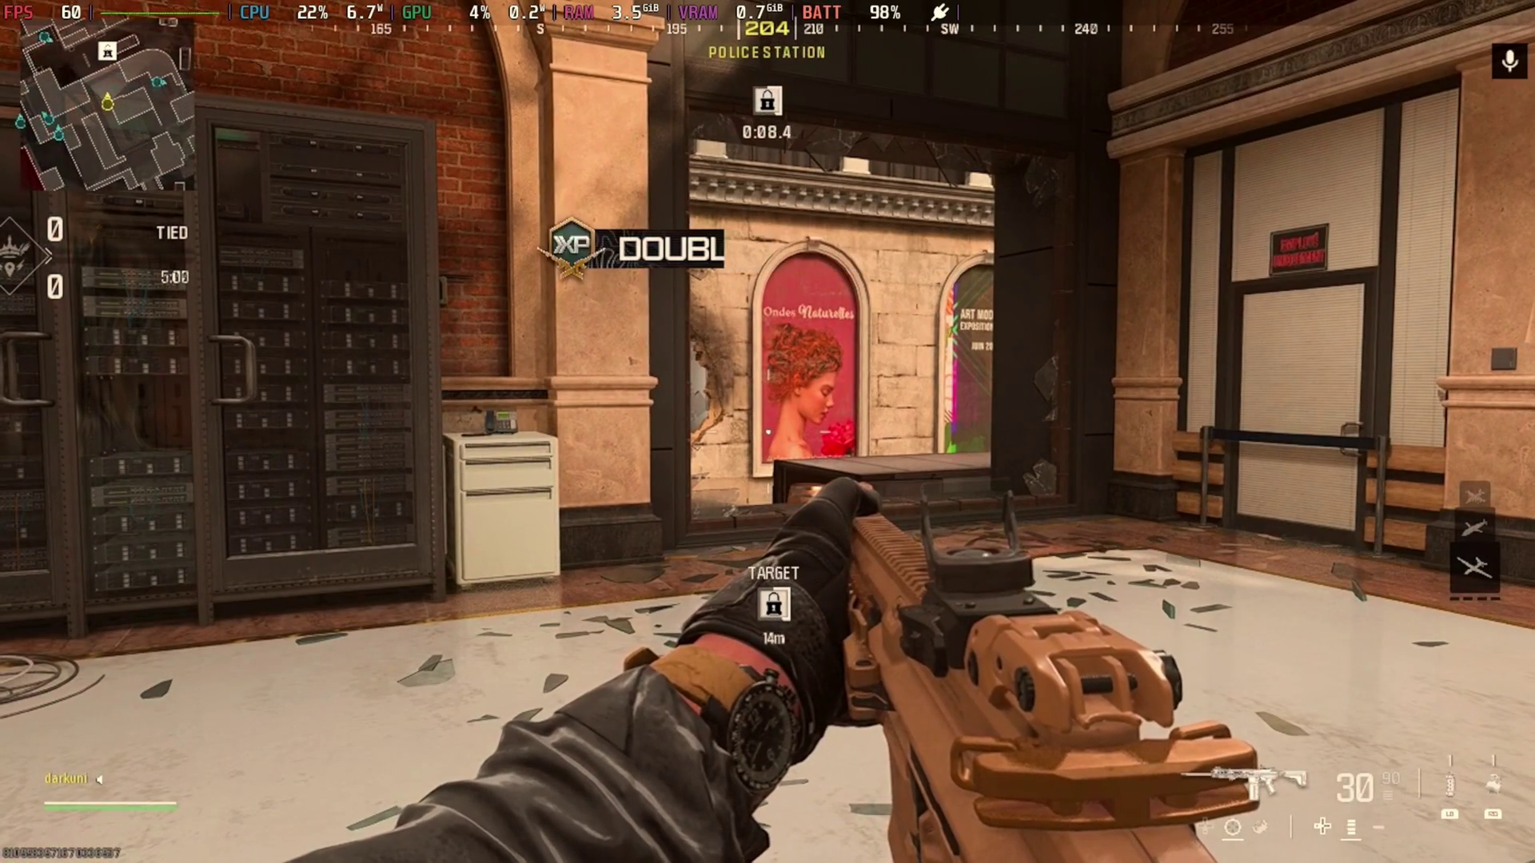
Step: Open the controller settings for NVIDIA GeForce NOW from the running game and enable the back grip buttons
key("ctrl+1")
key("Right")
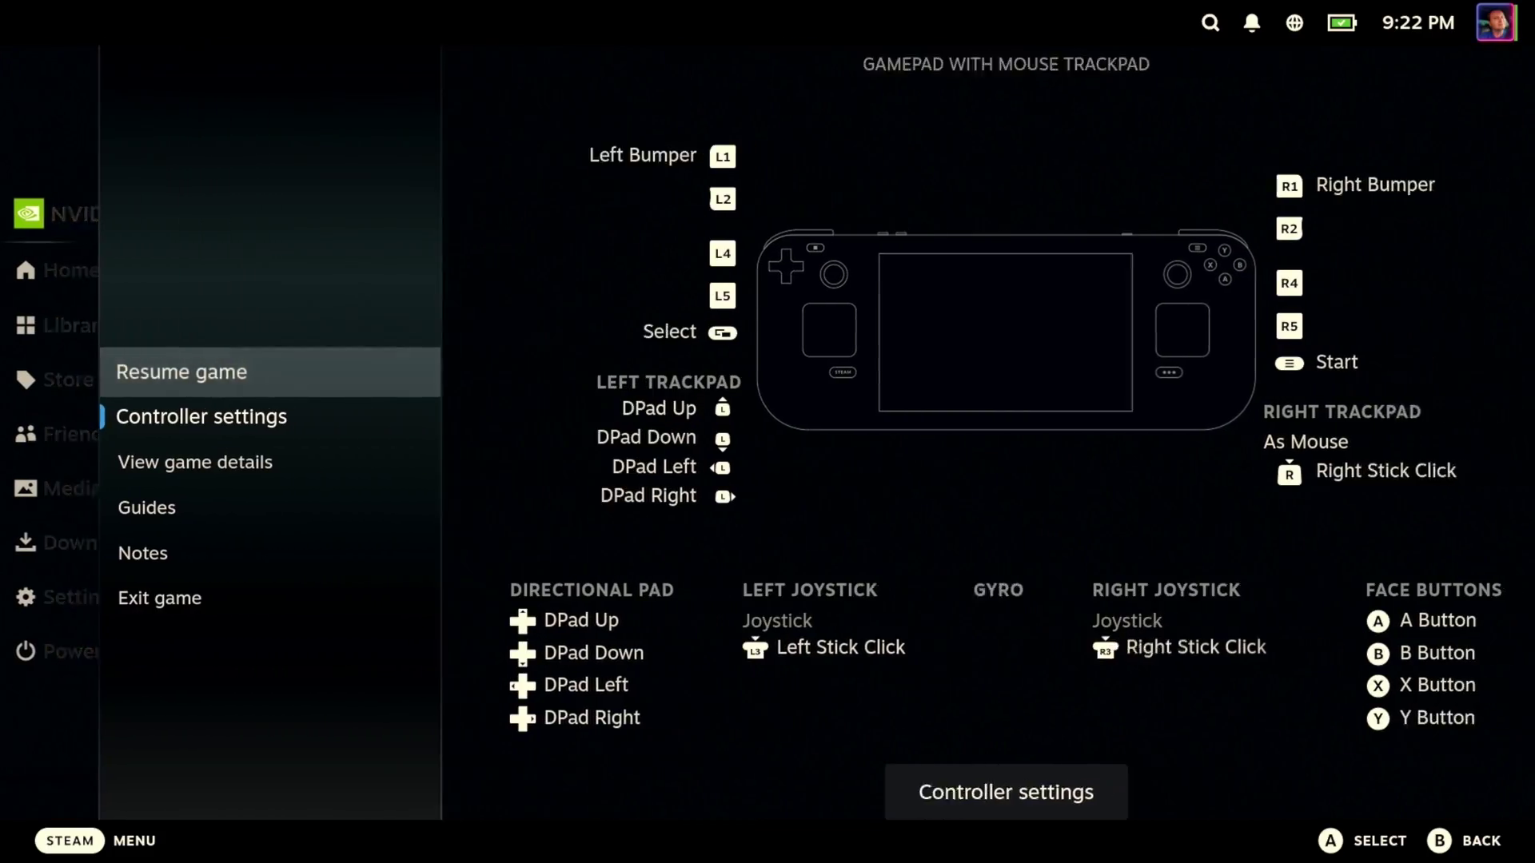
key("Right")
key("Escape")
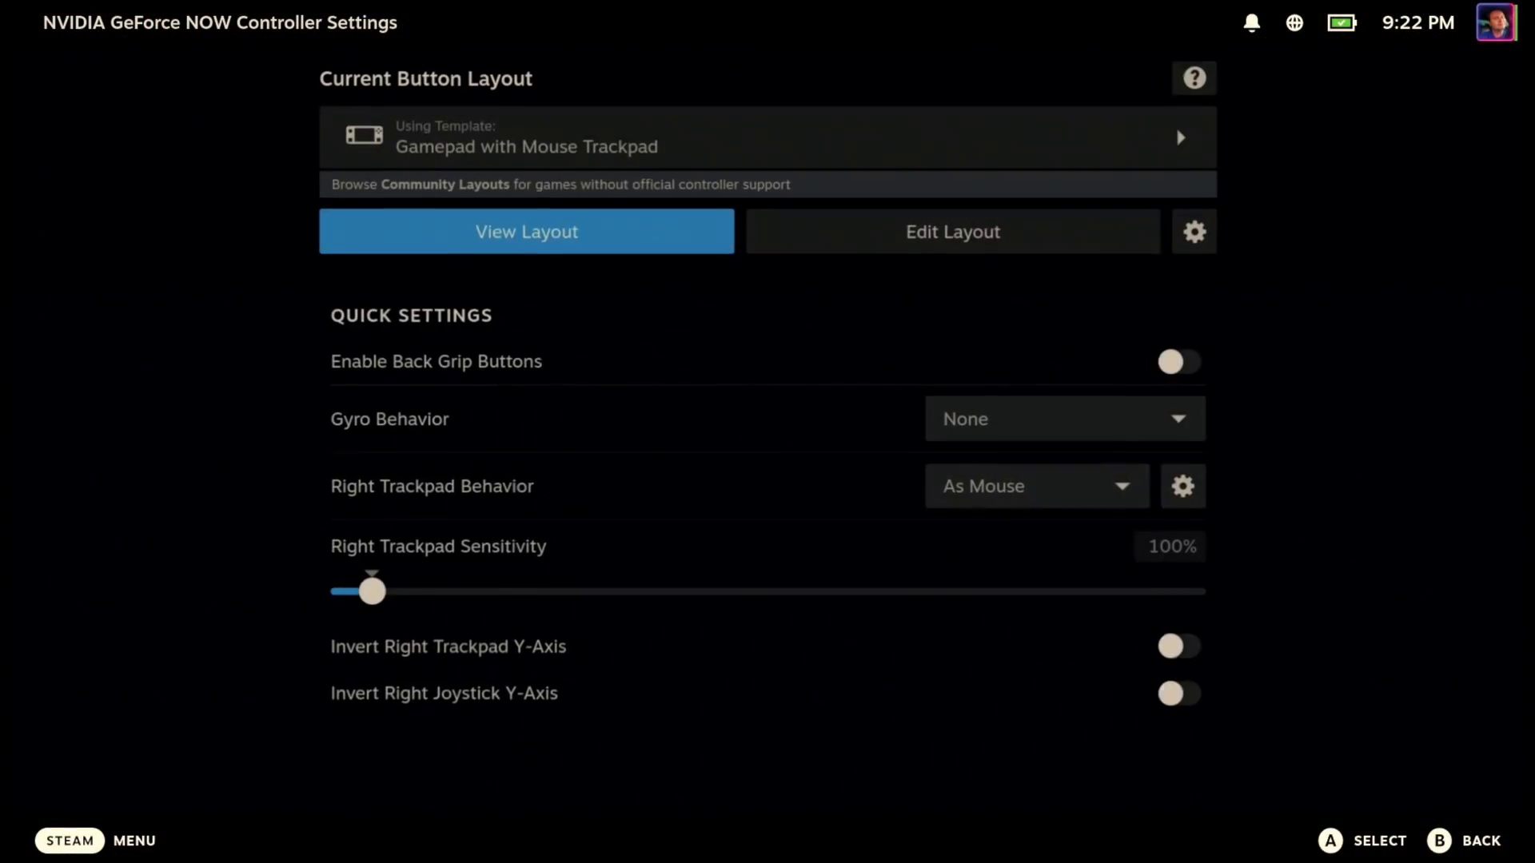
key("Down")
key("Down")
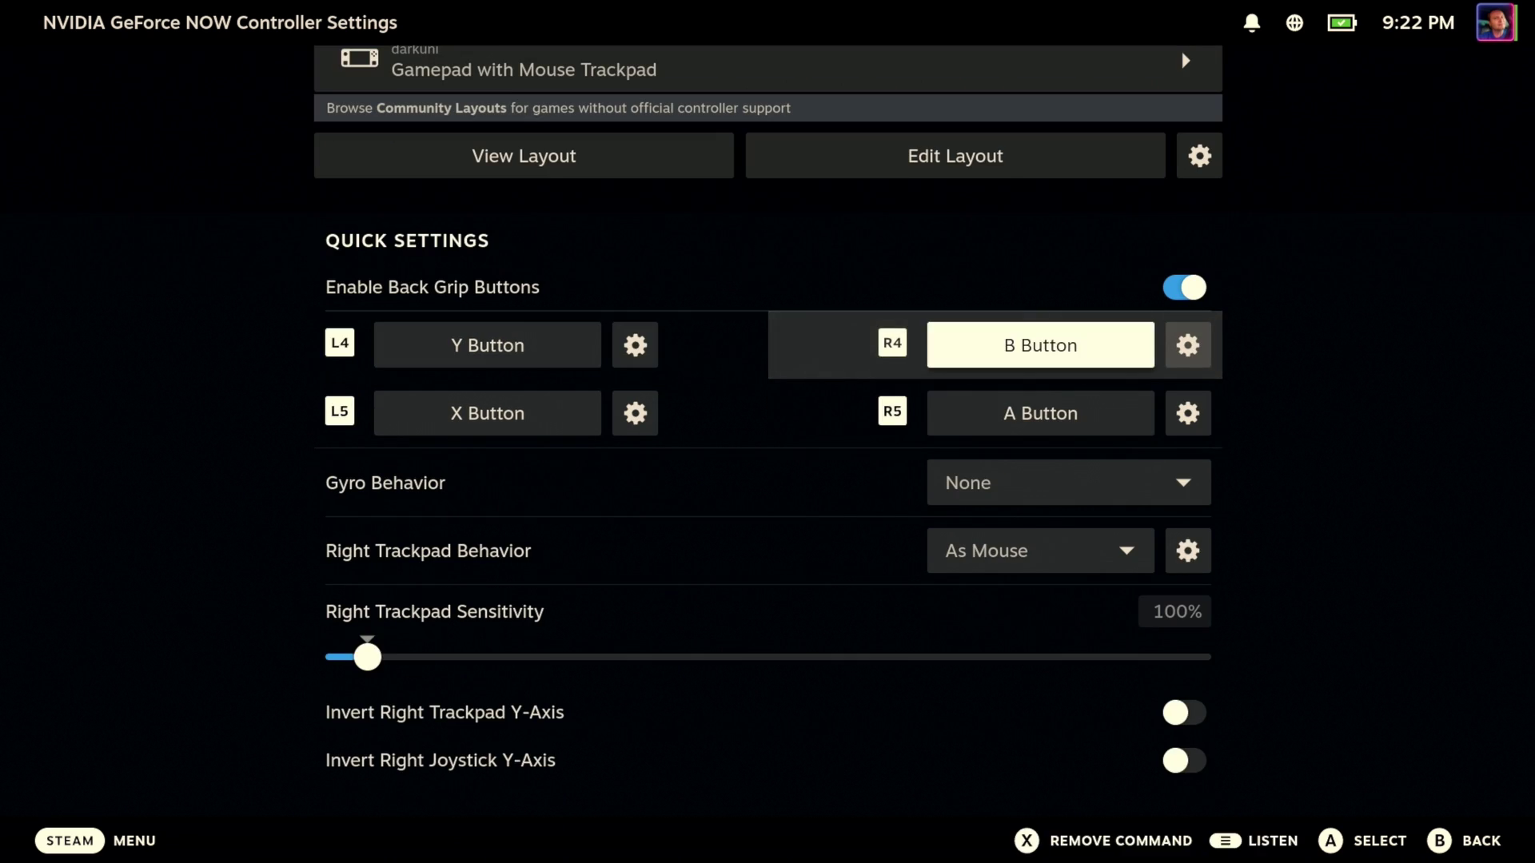
key("Left")
key("Return")
key("Page_Up")
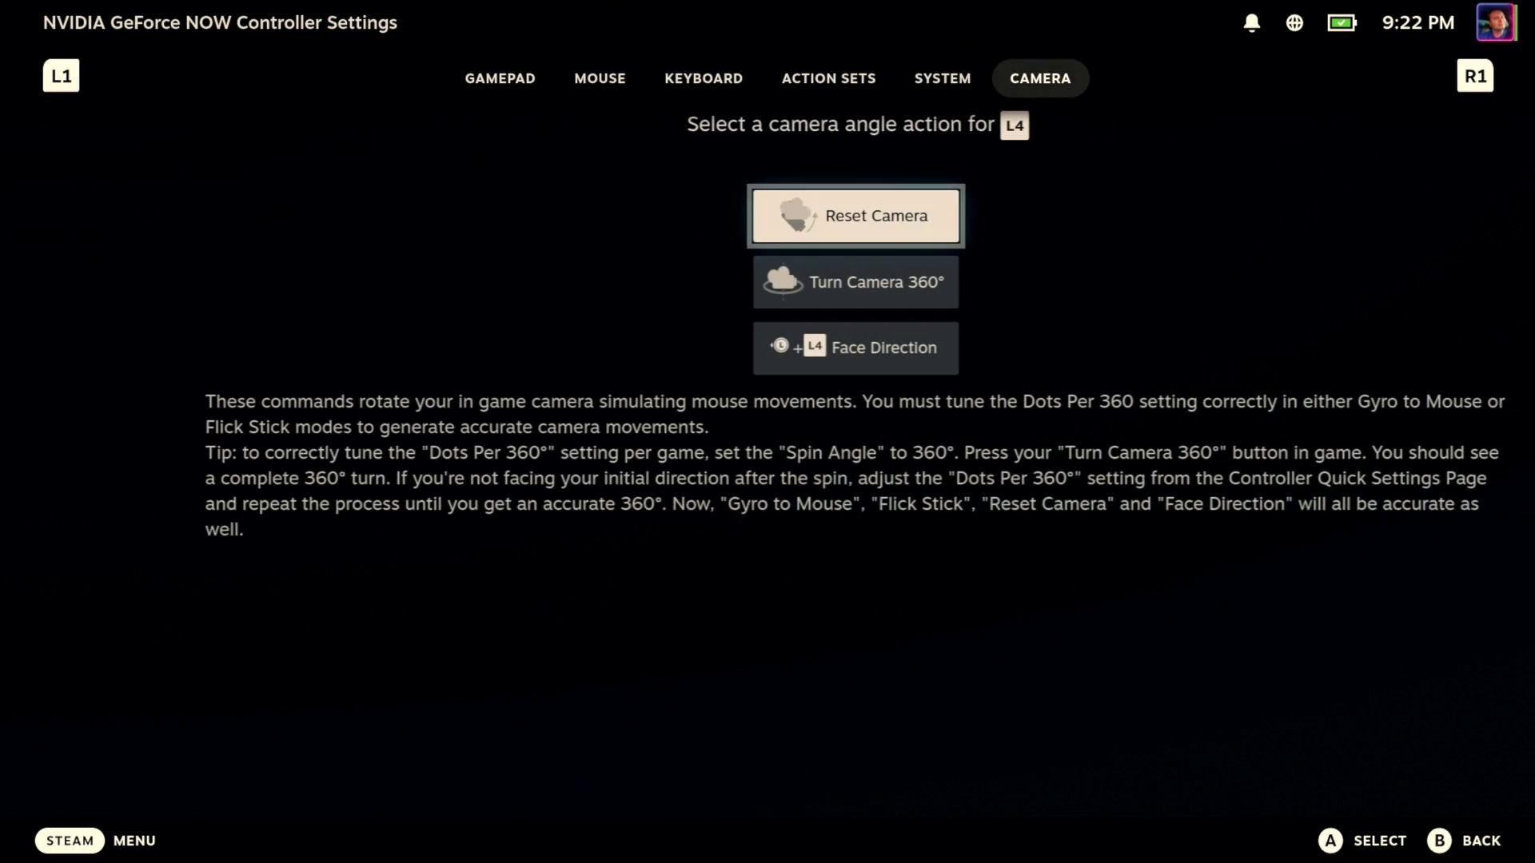
key("Escape")
key("Return")
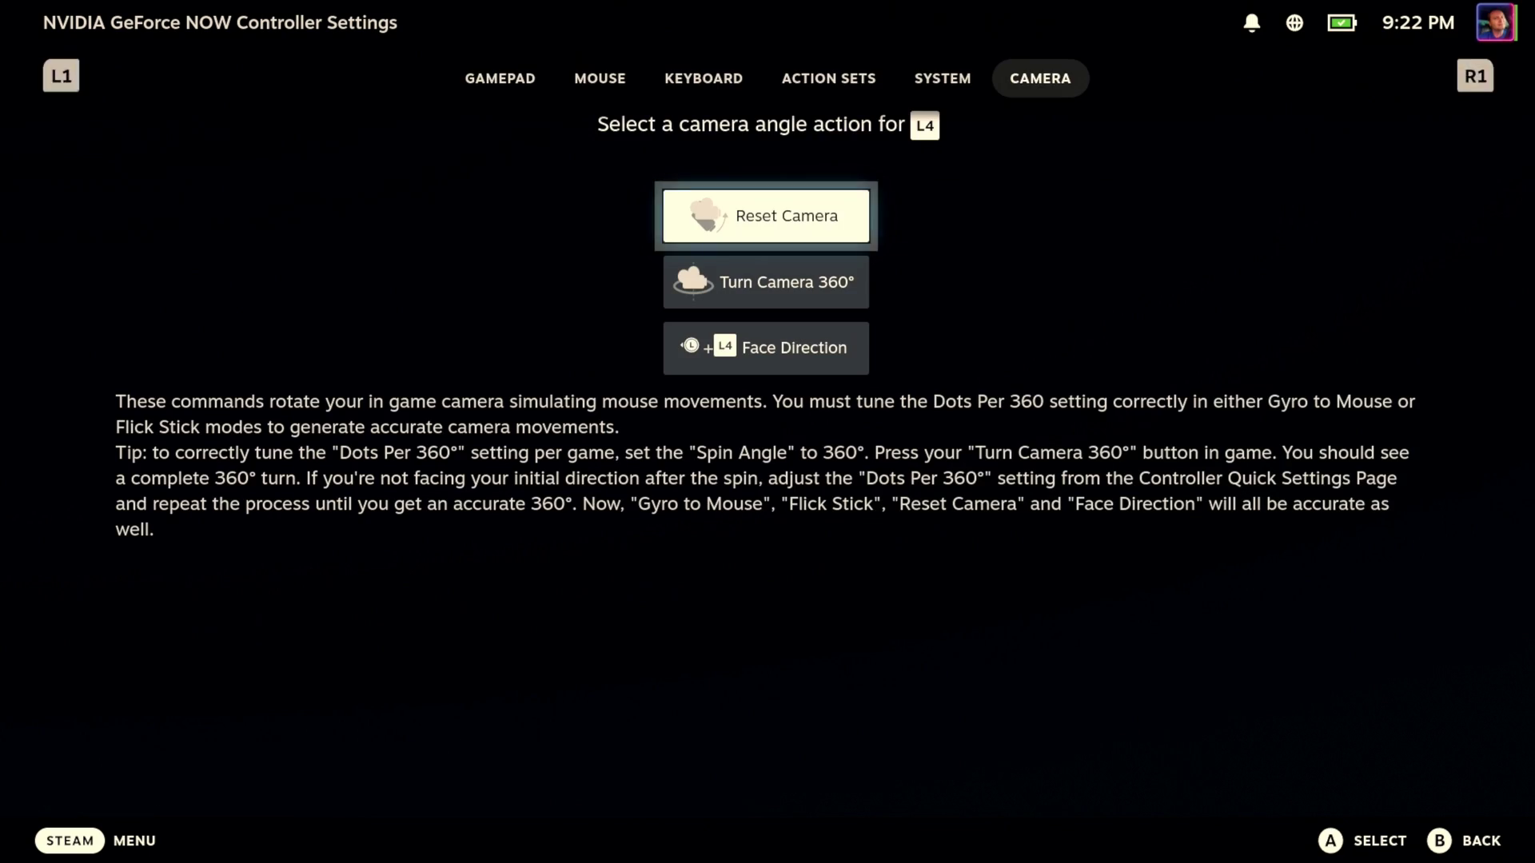
key("Escape")
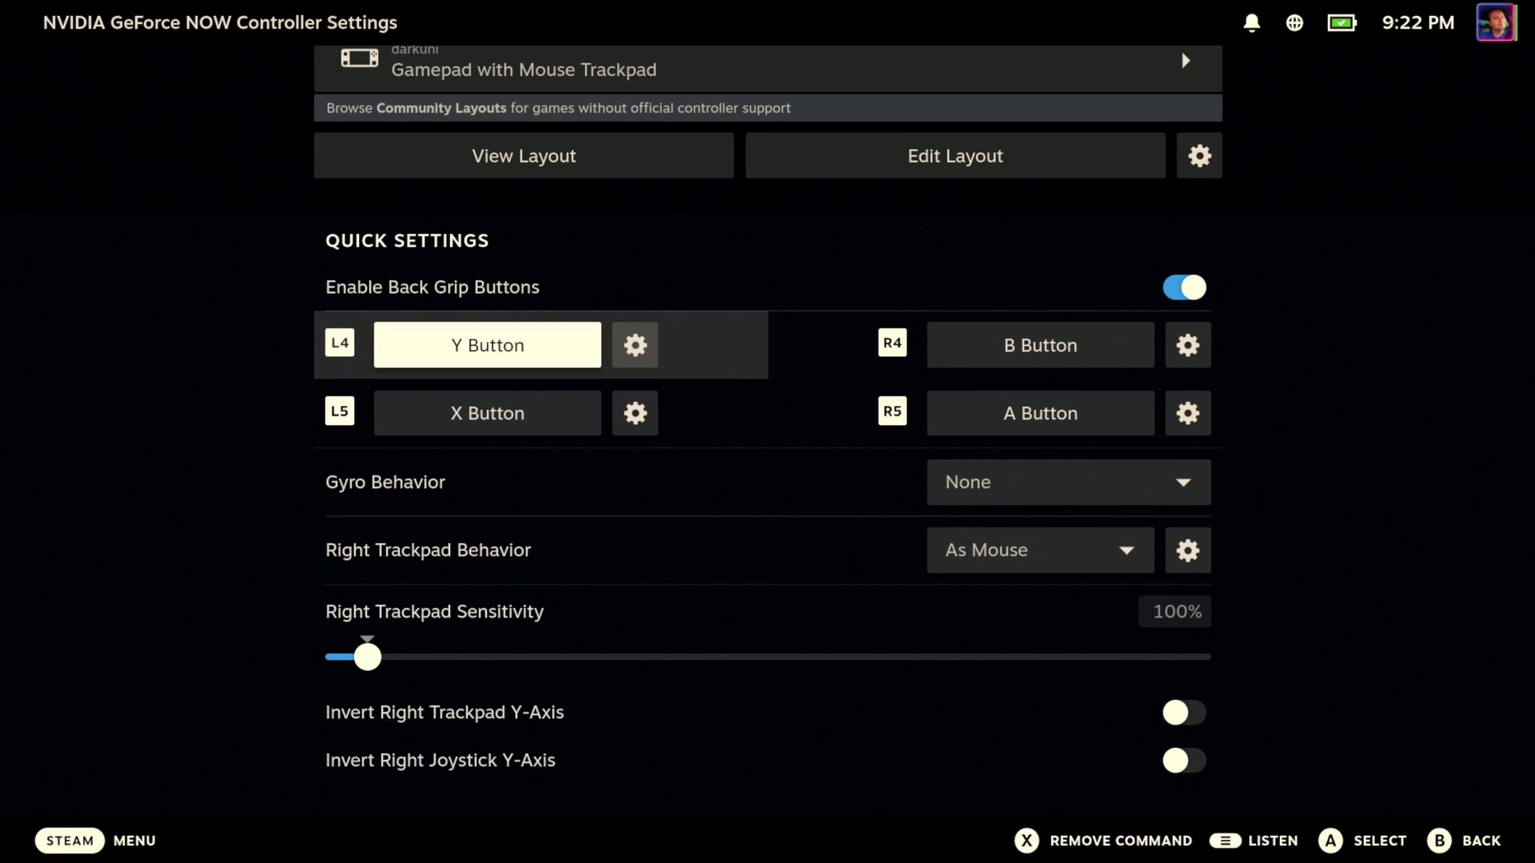
Step: Assign the Left Bumper gamepad command to the L4 back grip button
key("Return")
key("Page_Up")
key("Page_Up")
key("Page_Up")
key("Page_Up")
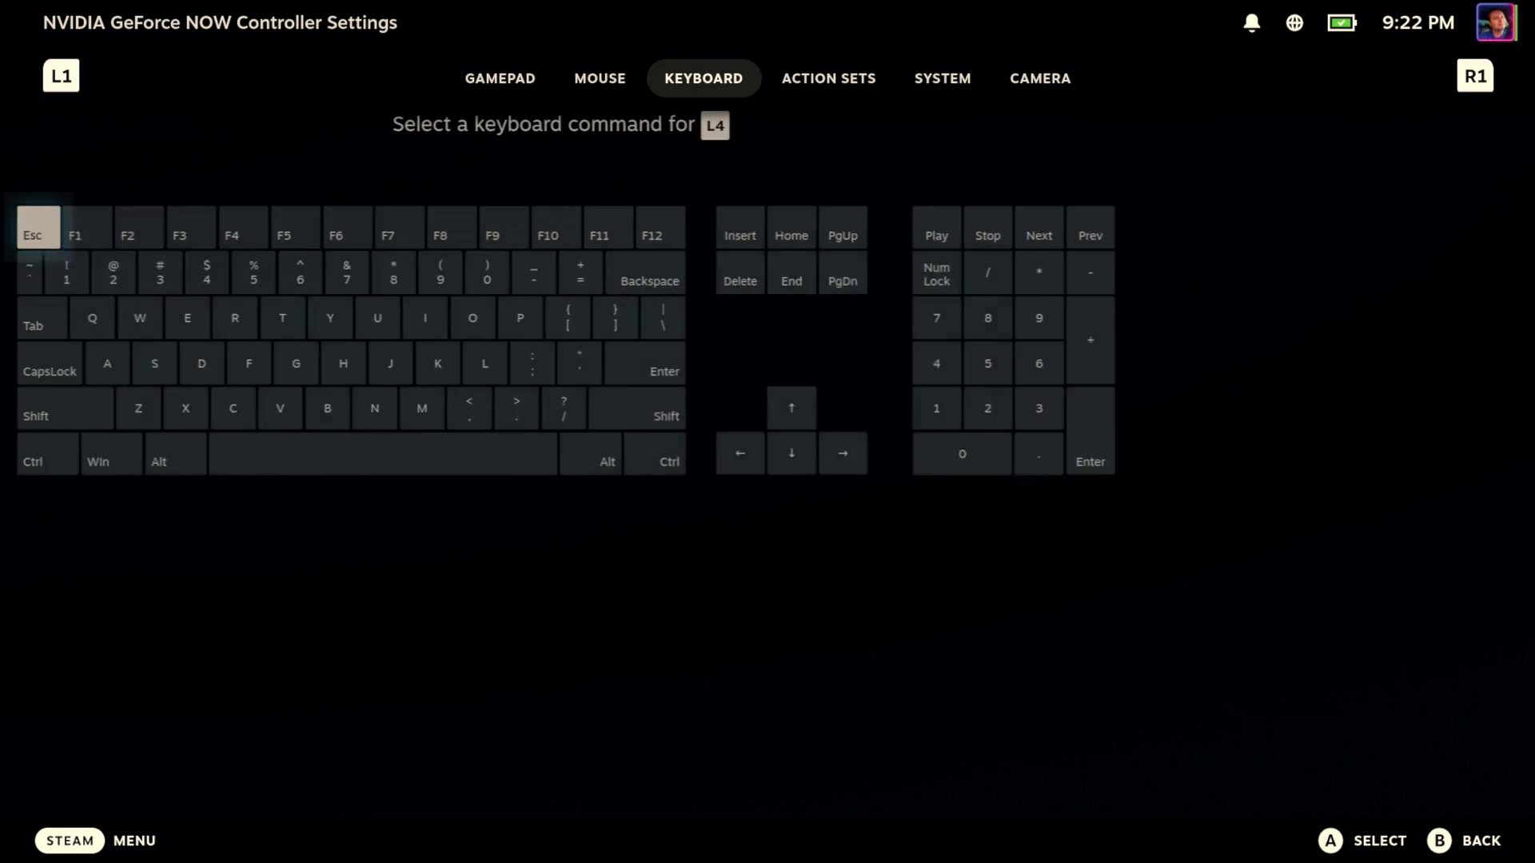
key("Down")
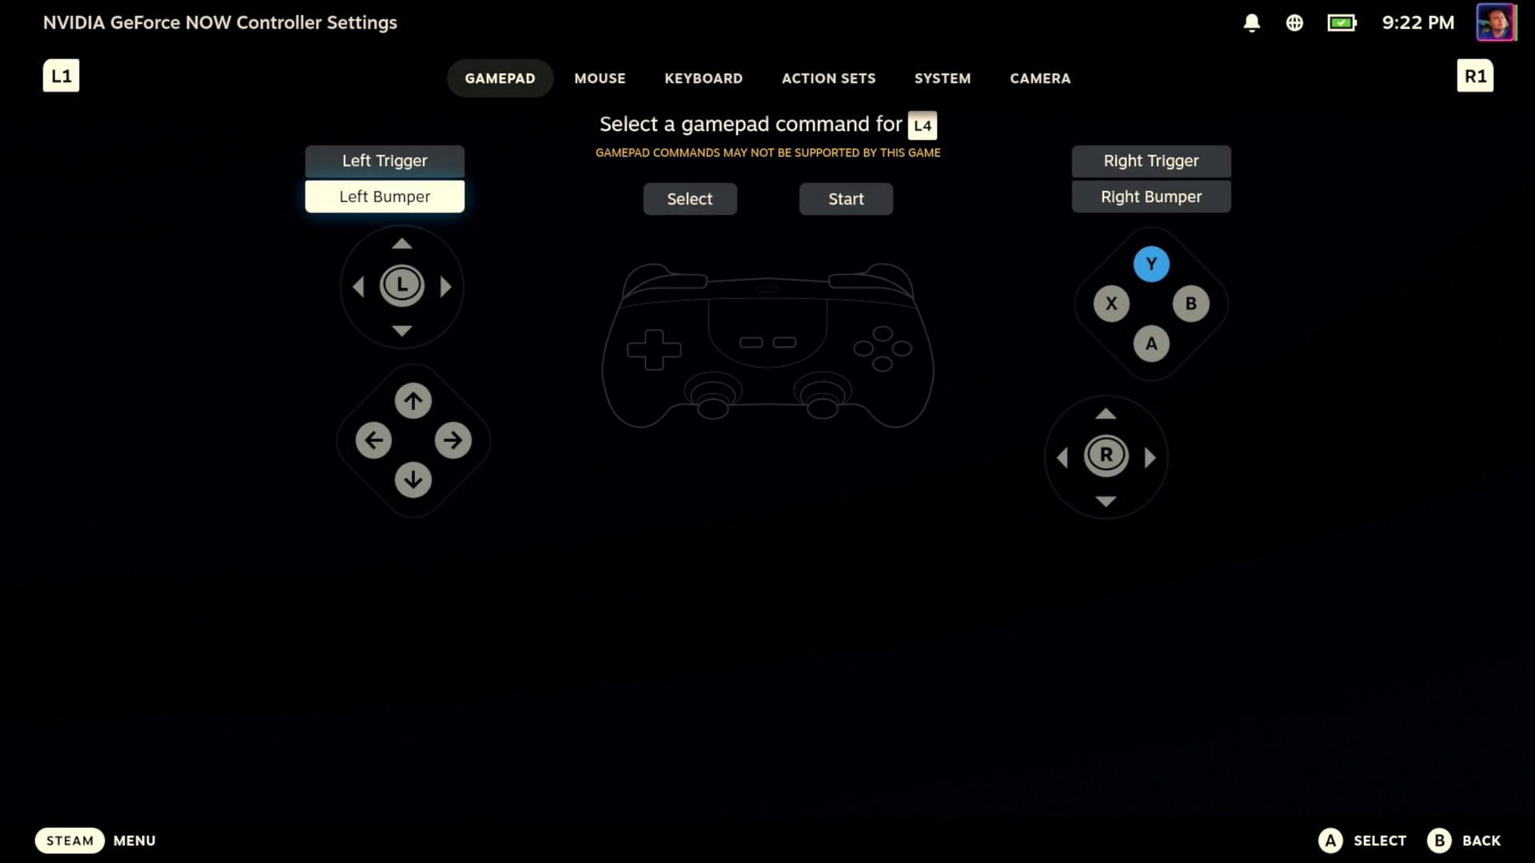
key("Return")
Step: Assign the Left Stick Click gamepad command to the L5 back grip button
key("Down")
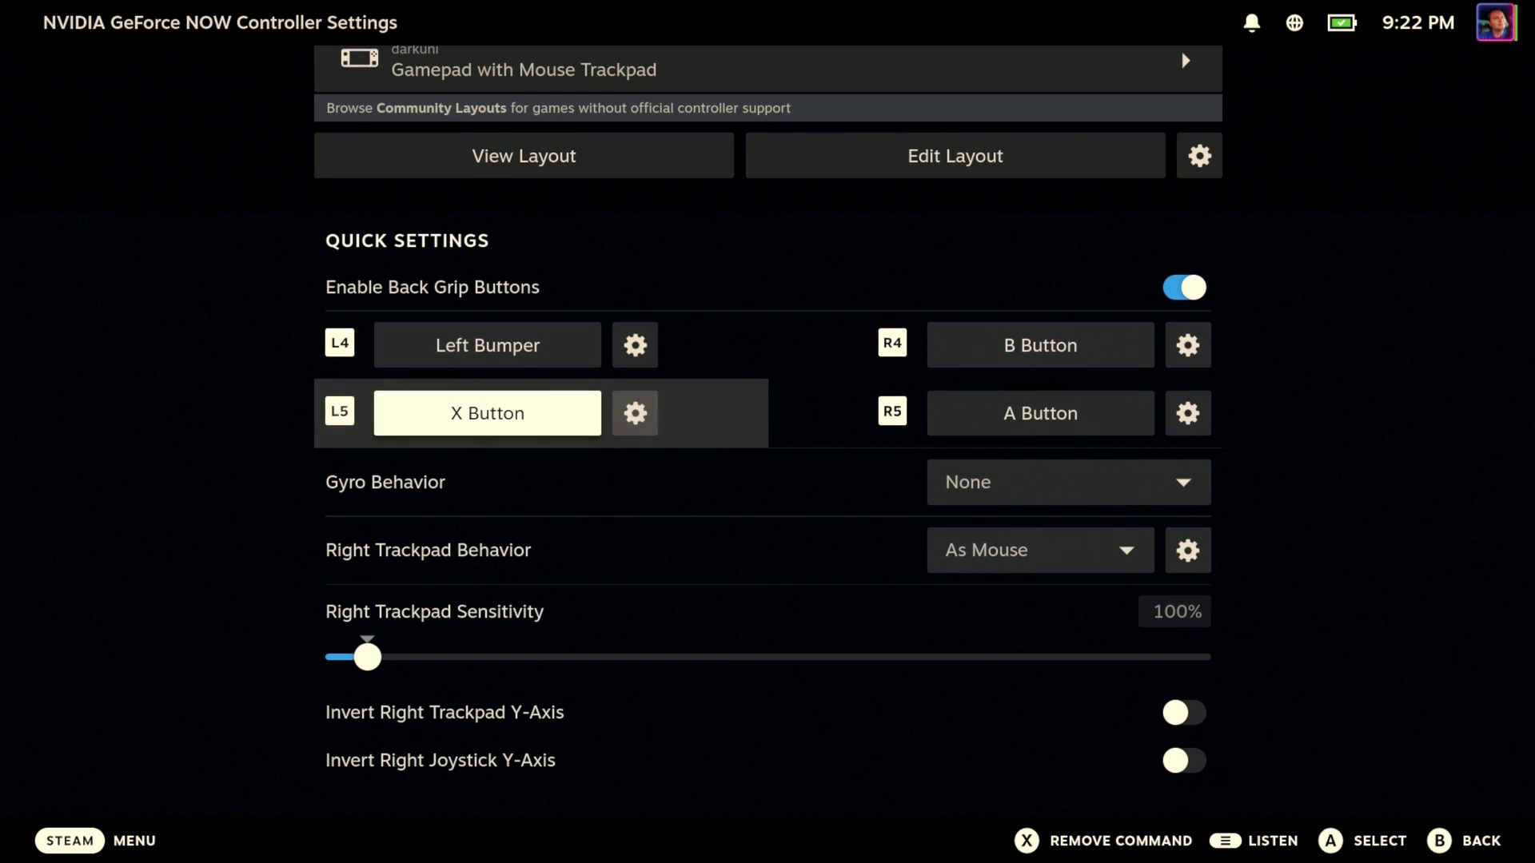
key("Return")
key("Down")
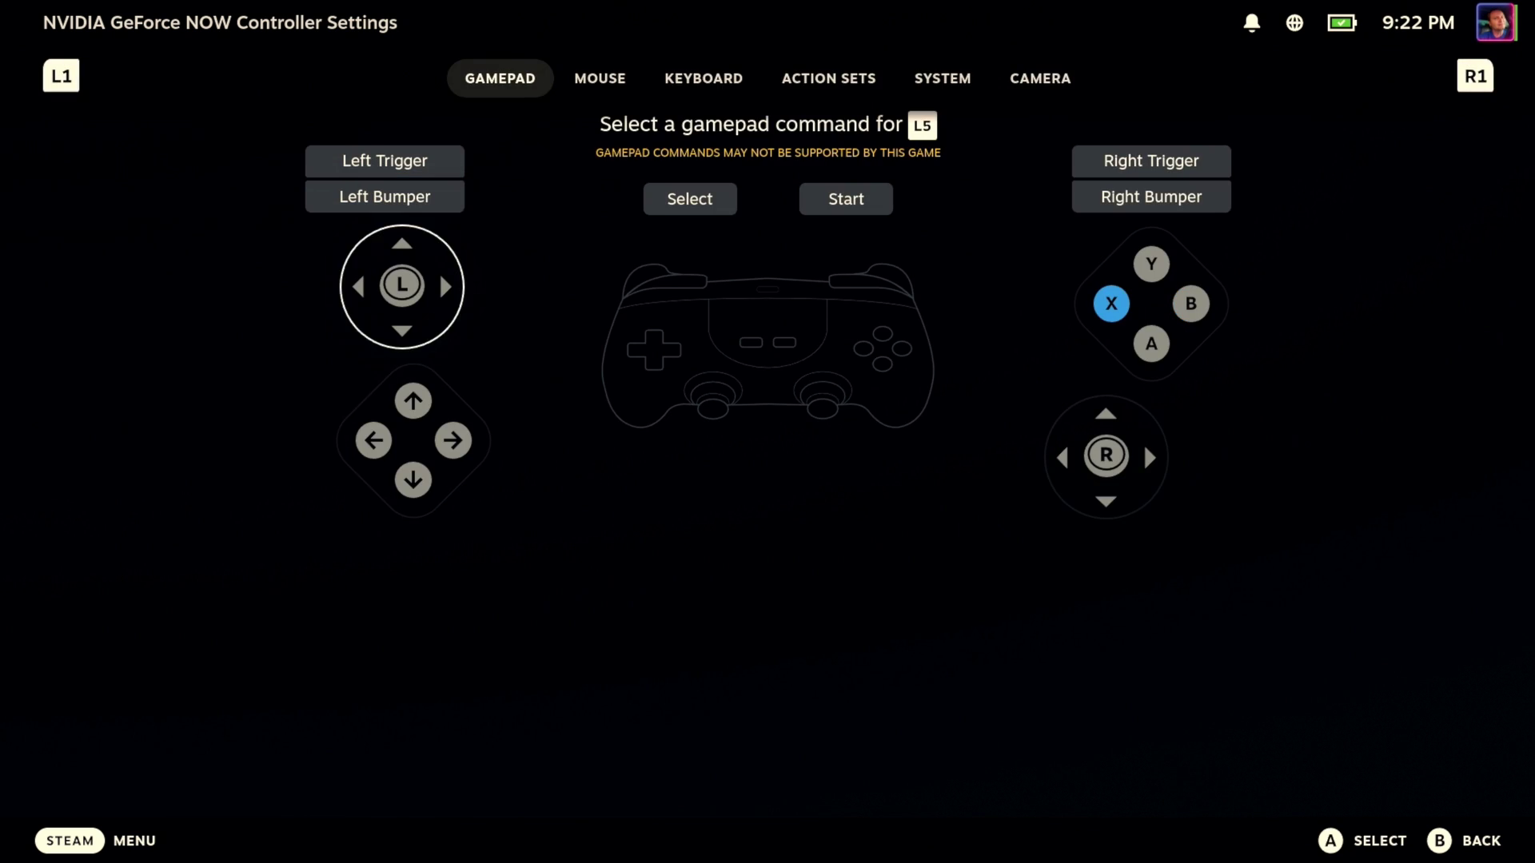
key("Return")
Step: Assign the Right Bumper gamepad command to the R4 back grip button
key("Right")
key("Up")
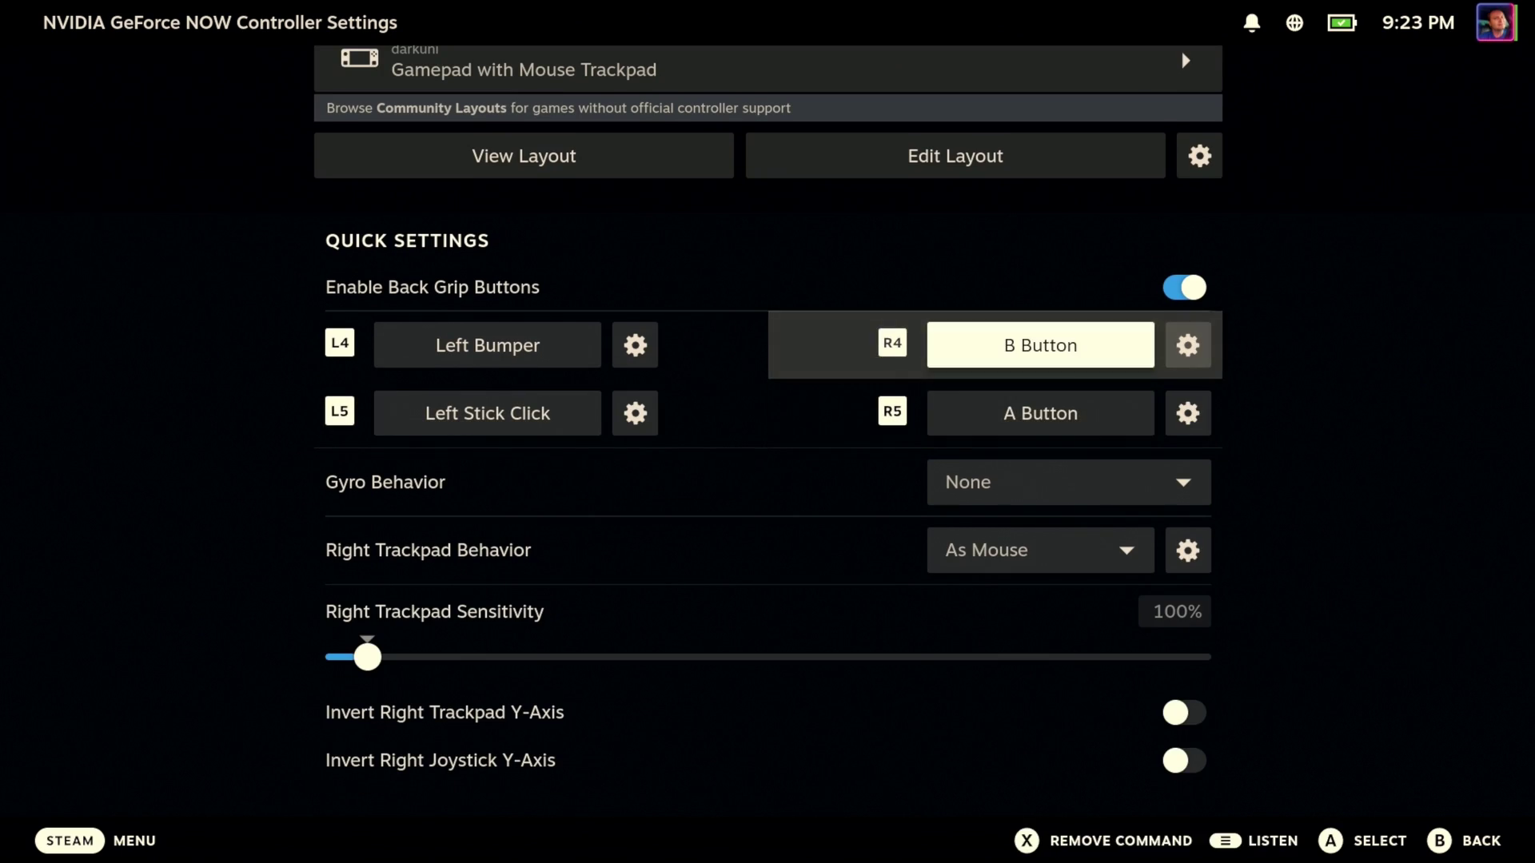
key("Left")
key("Right")
key("Return")
key("Page_Down")
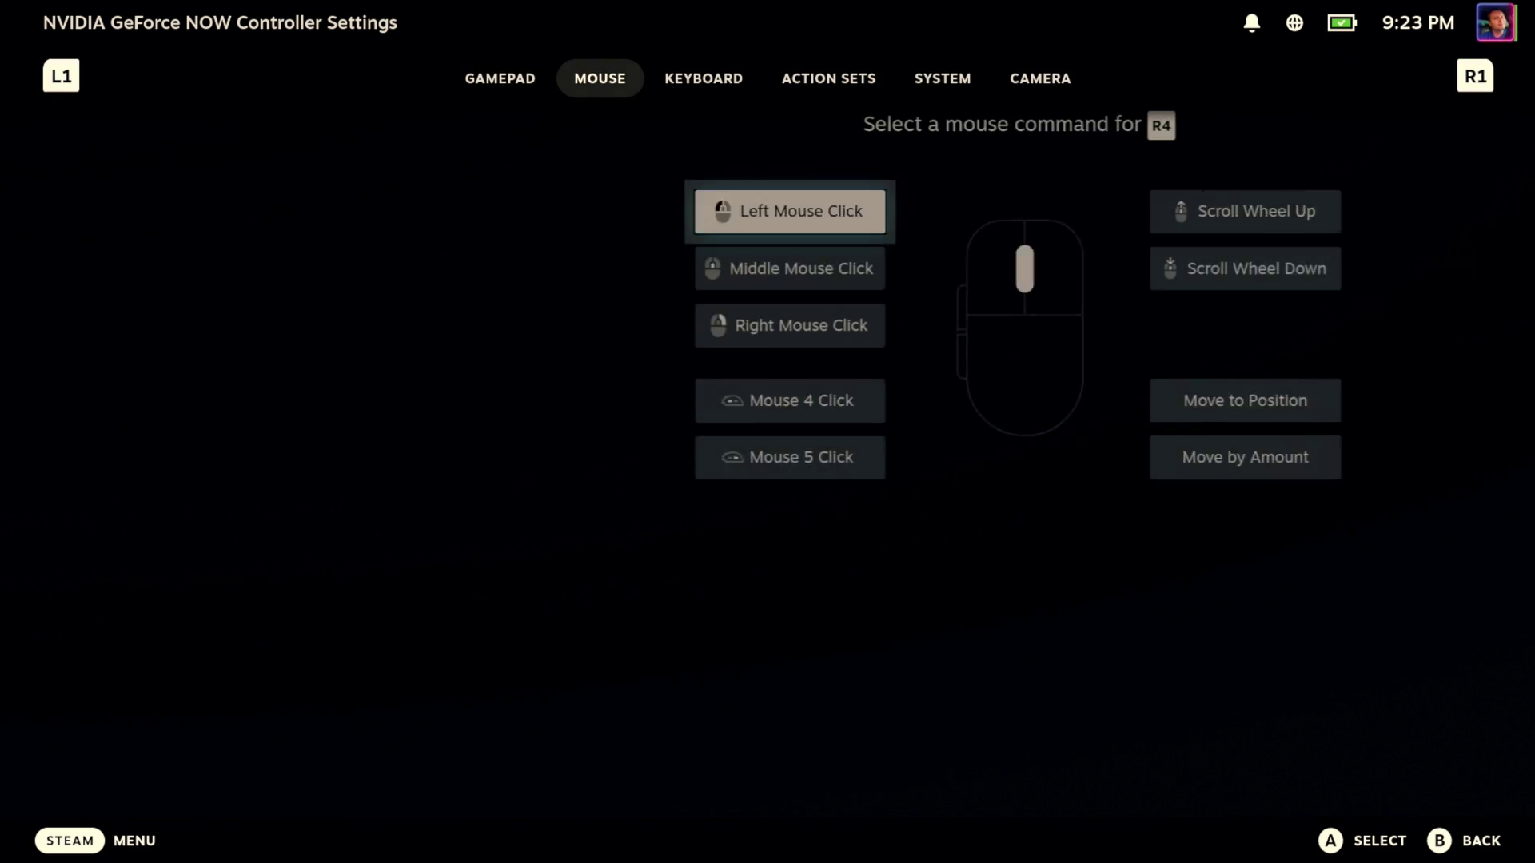
key("shift+Tab")
key("Right")
key("Right")
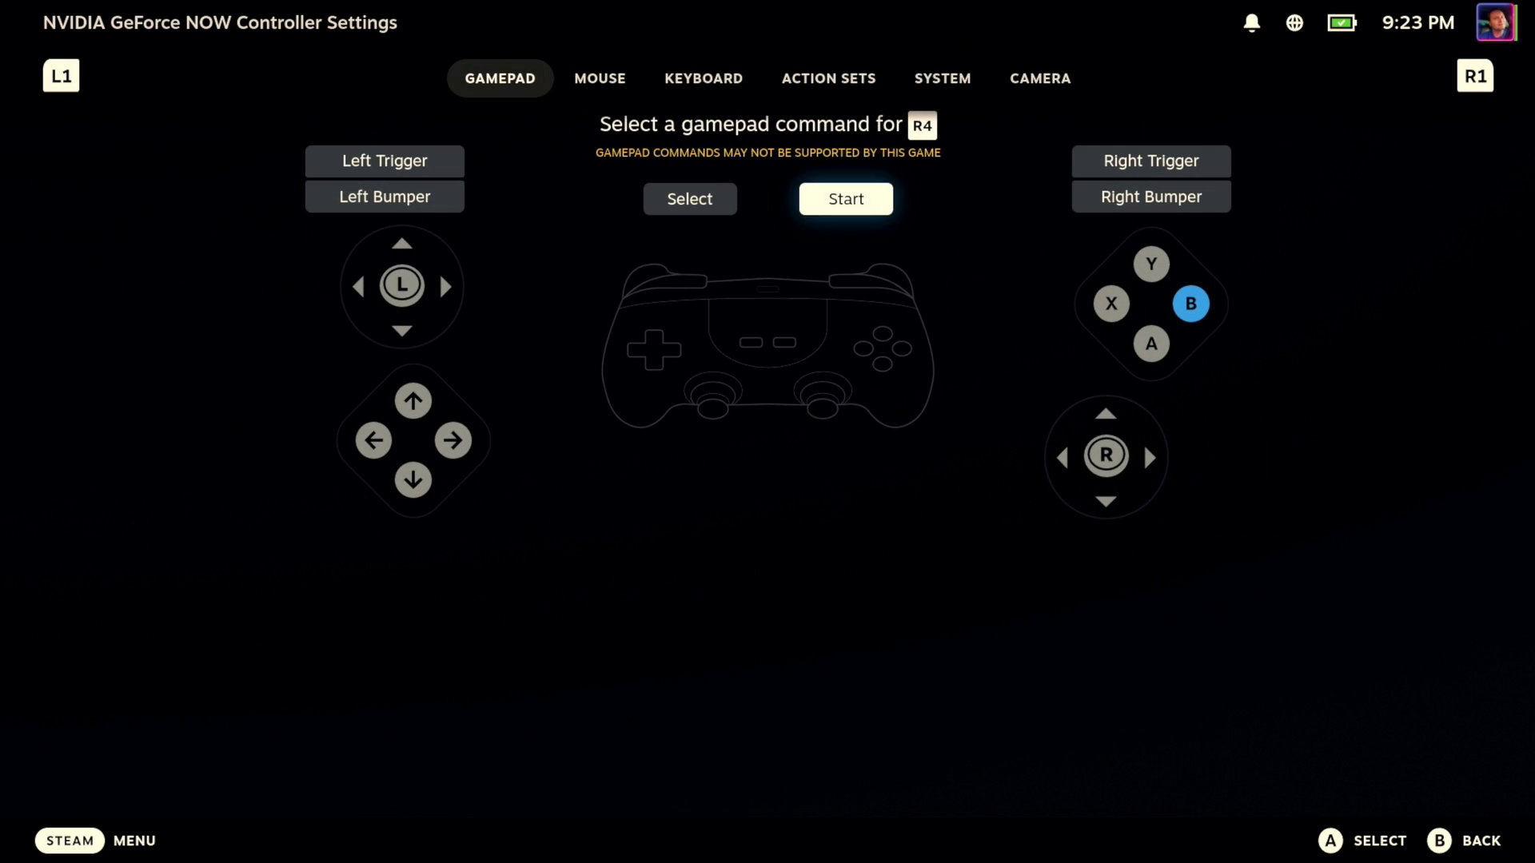
key("Right")
key("Return")
Step: Assign the Right Stick Click gamepad command to the R5 back grip button
key("Down")
key("Return")
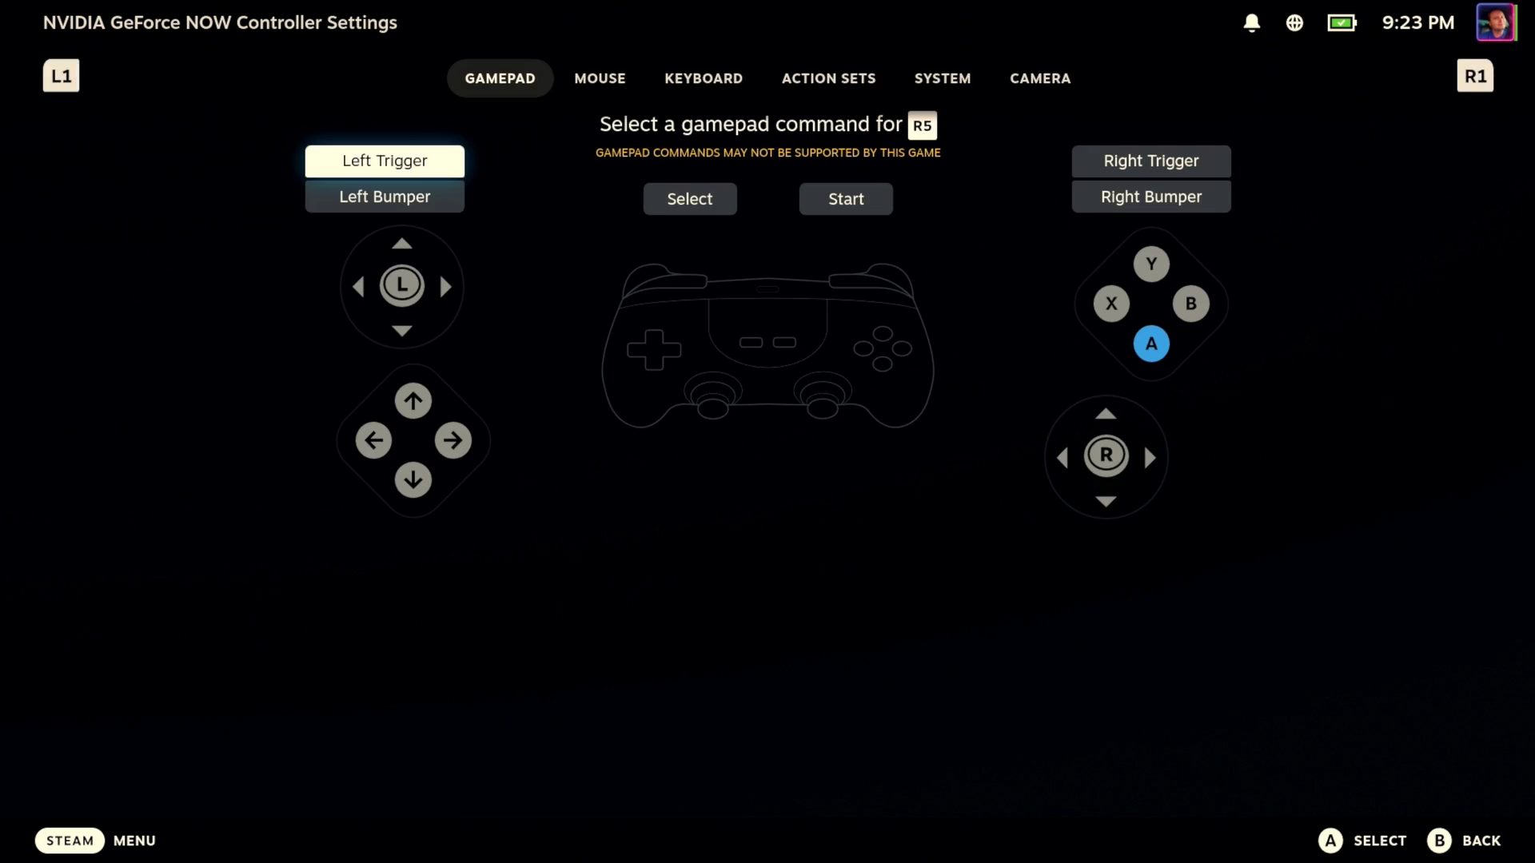
key("Right")
key("Right")
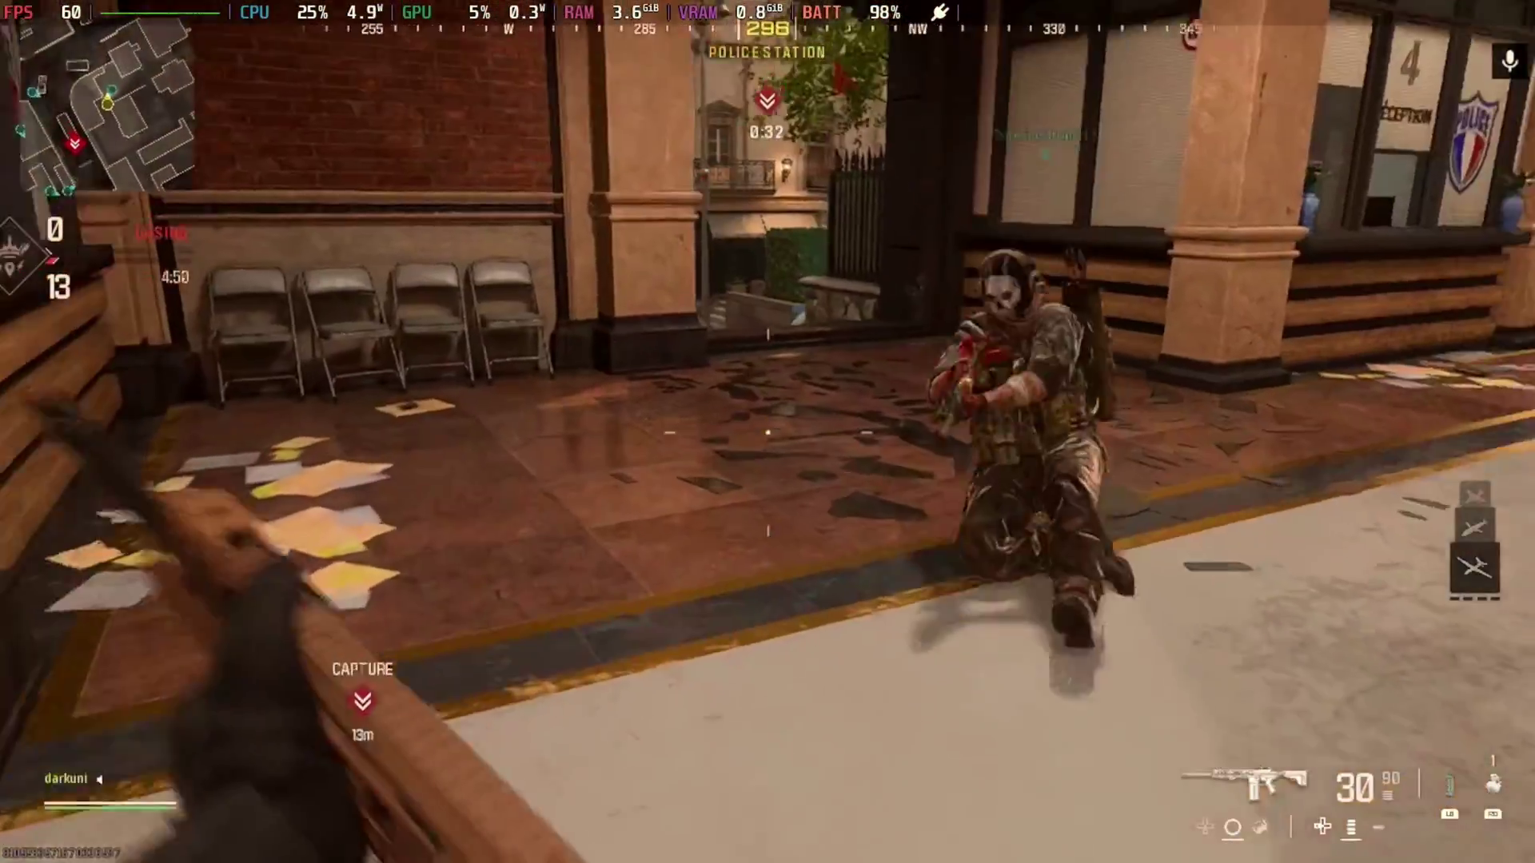
Step: Leave the match's pause menu, return to the GeForce NOW controller settings and review the quick settings below the back grip assignments
key("Escape")
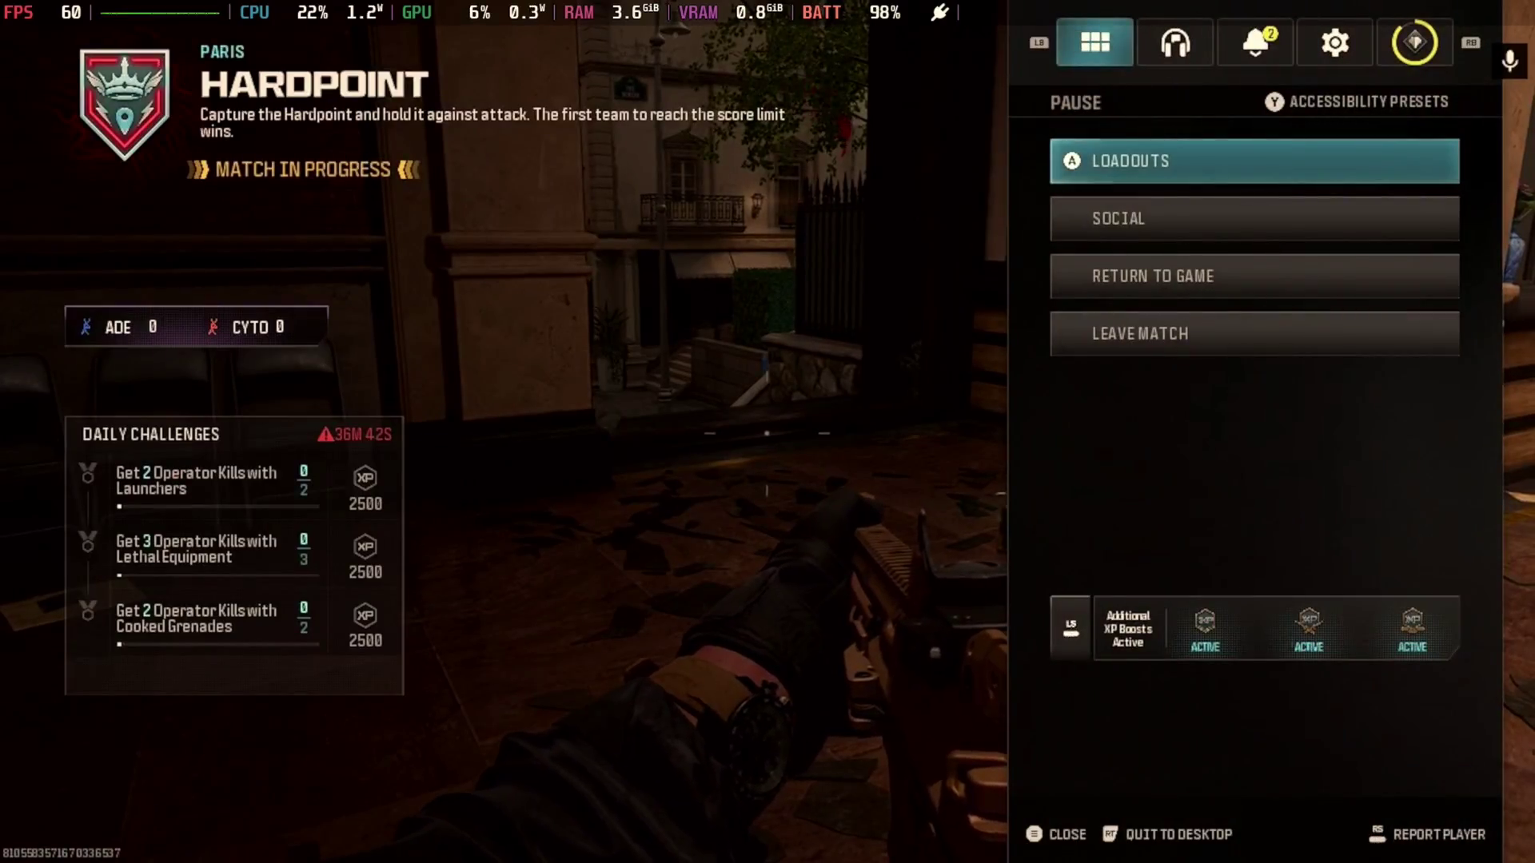
key("Escape")
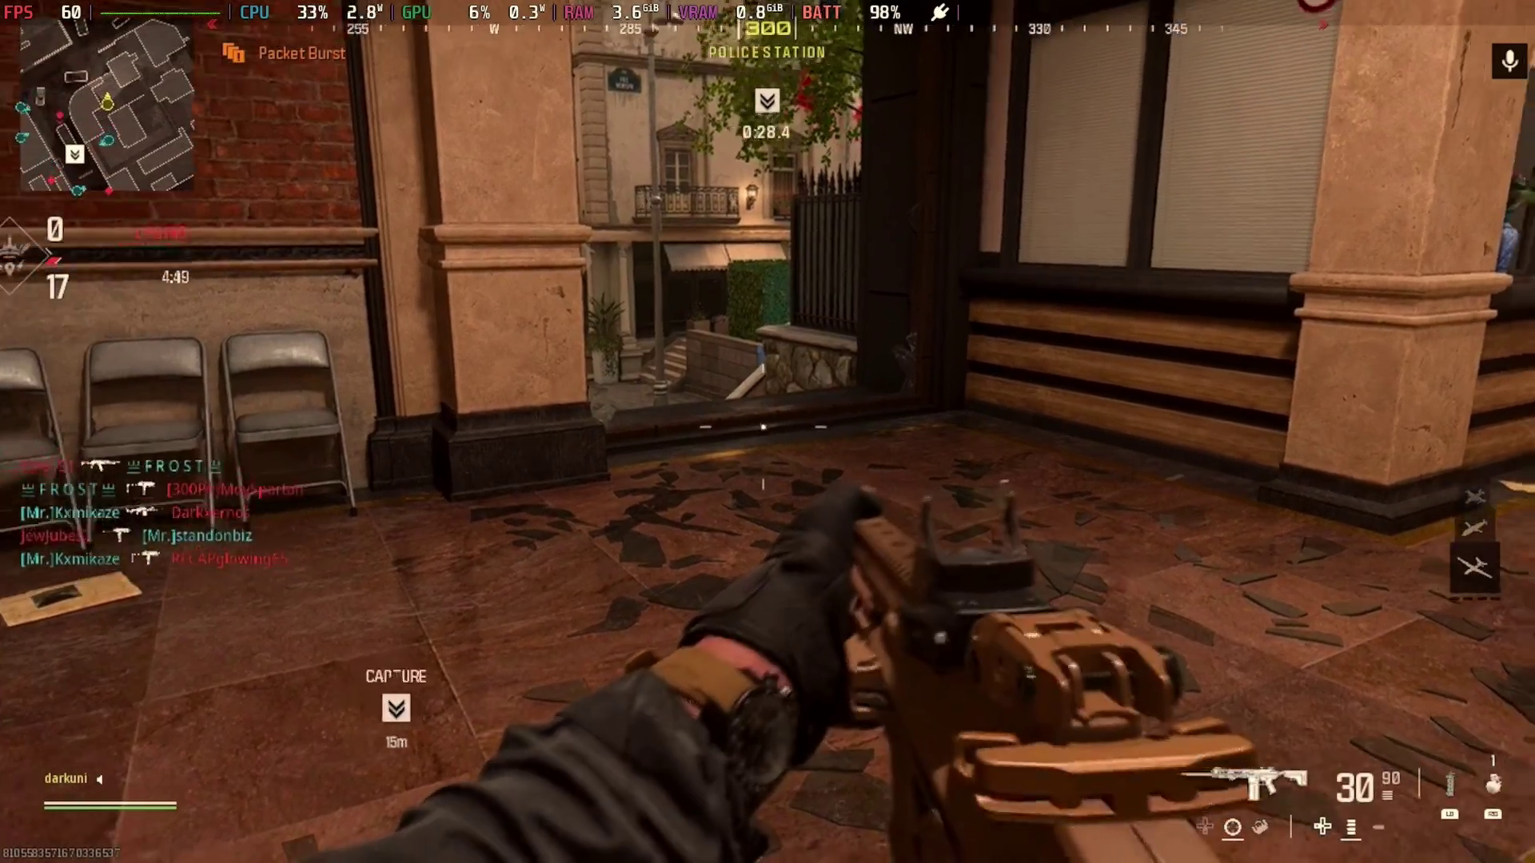
key("shift+Tab")
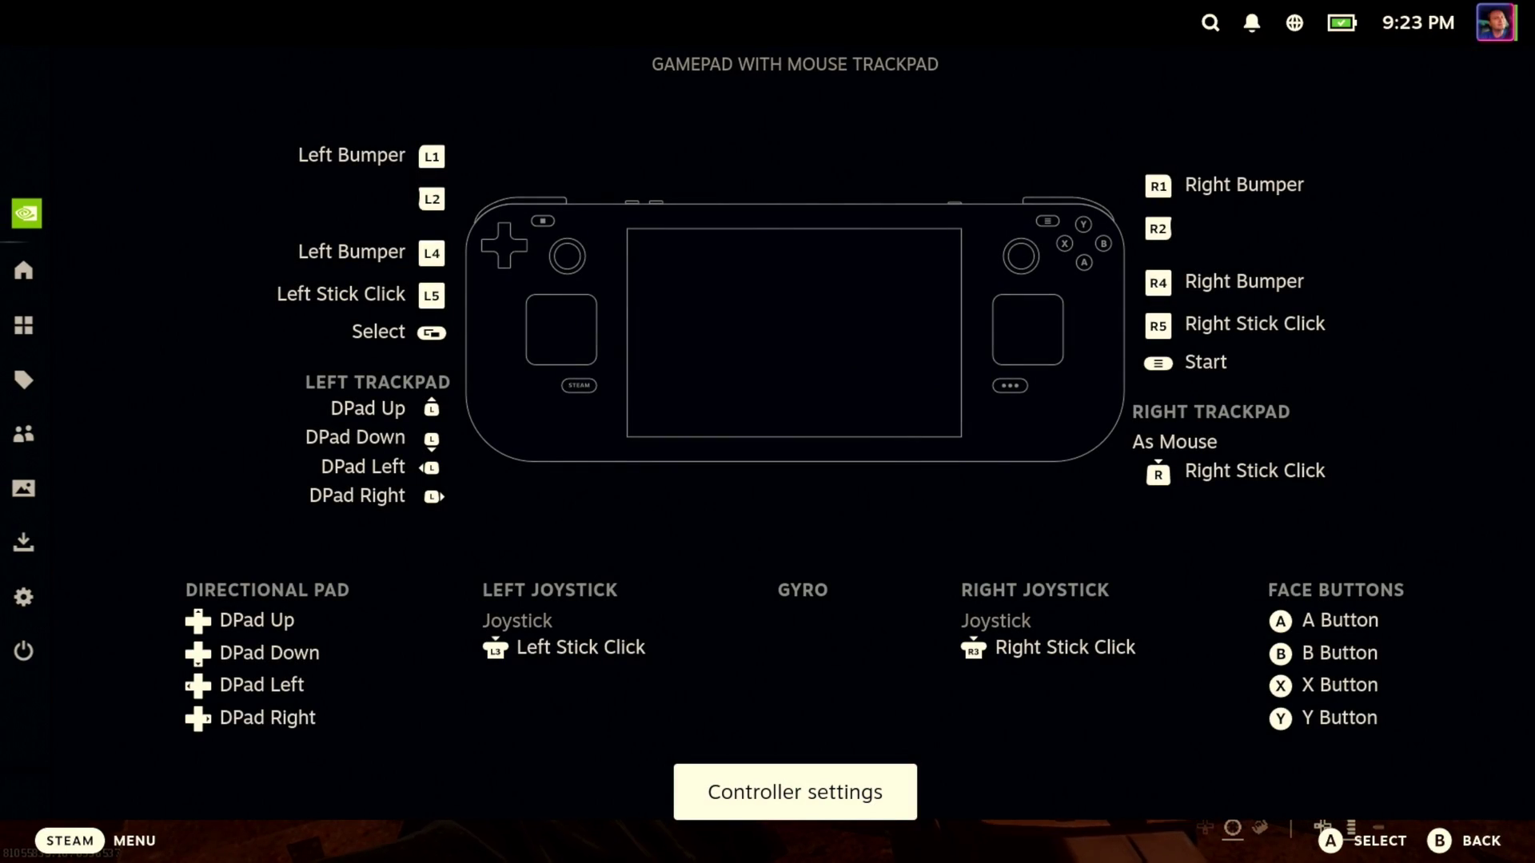
key("Escape")
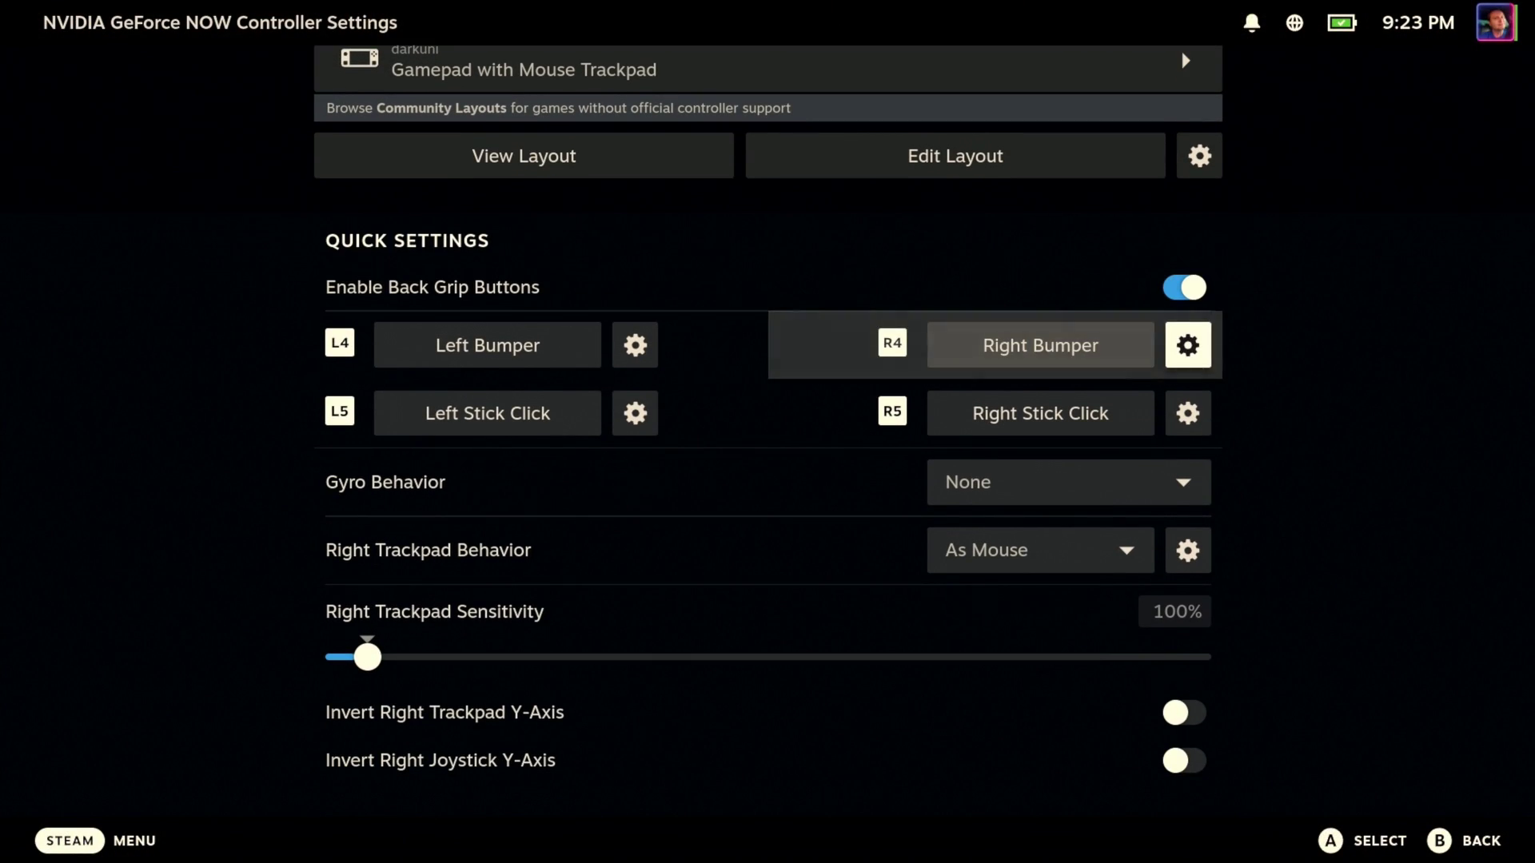
key("Down")
key("Down")
key("Down")
key("Down")
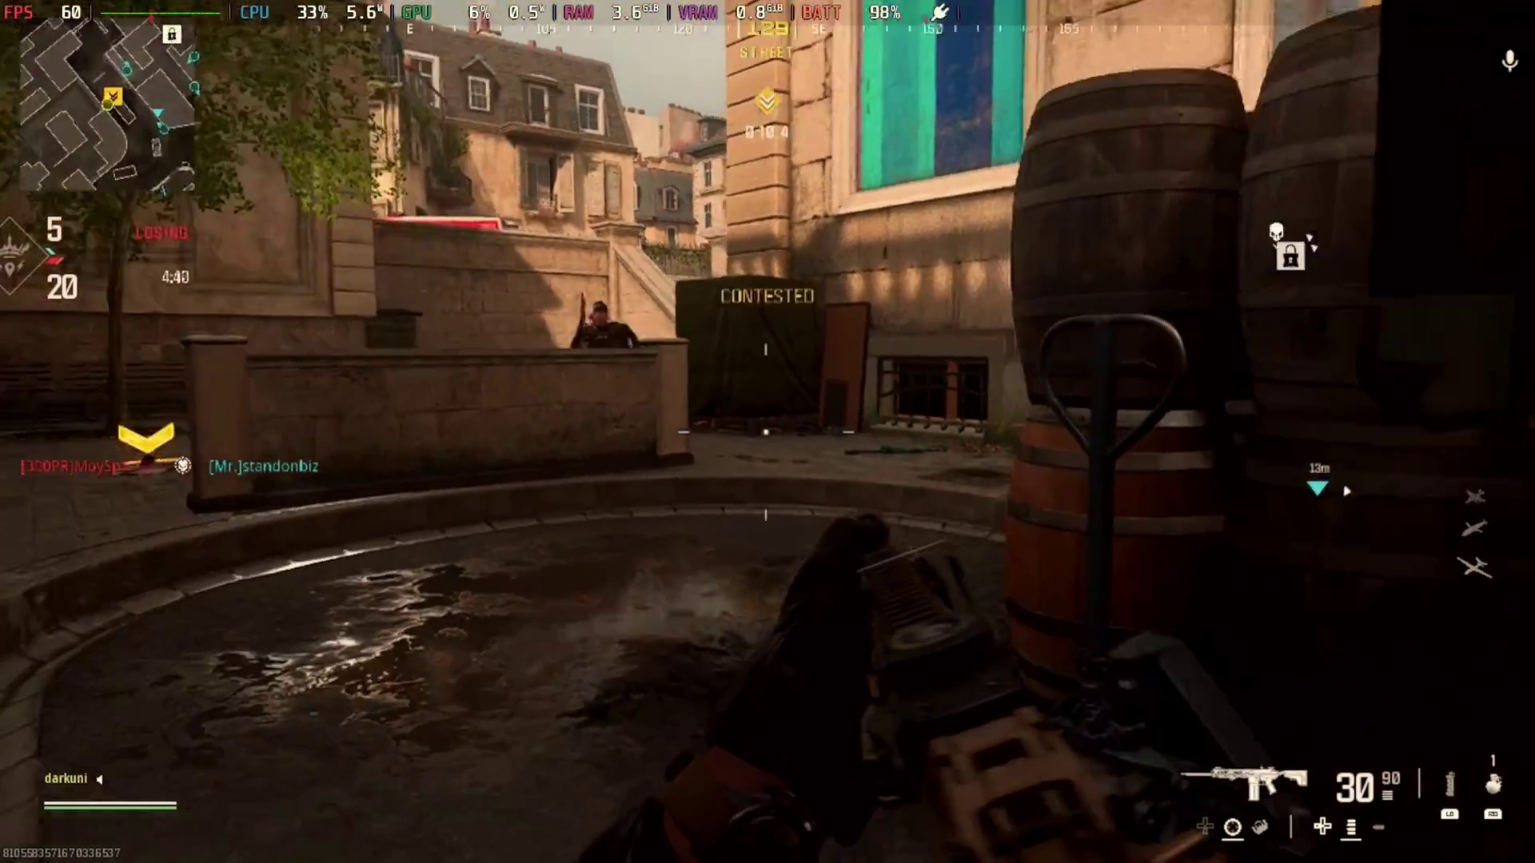
Step: Fire in the contested area and move on across the plaza through the open doorway towards the Hardpoint
left_click(768, 431)
left_click(767, 432)
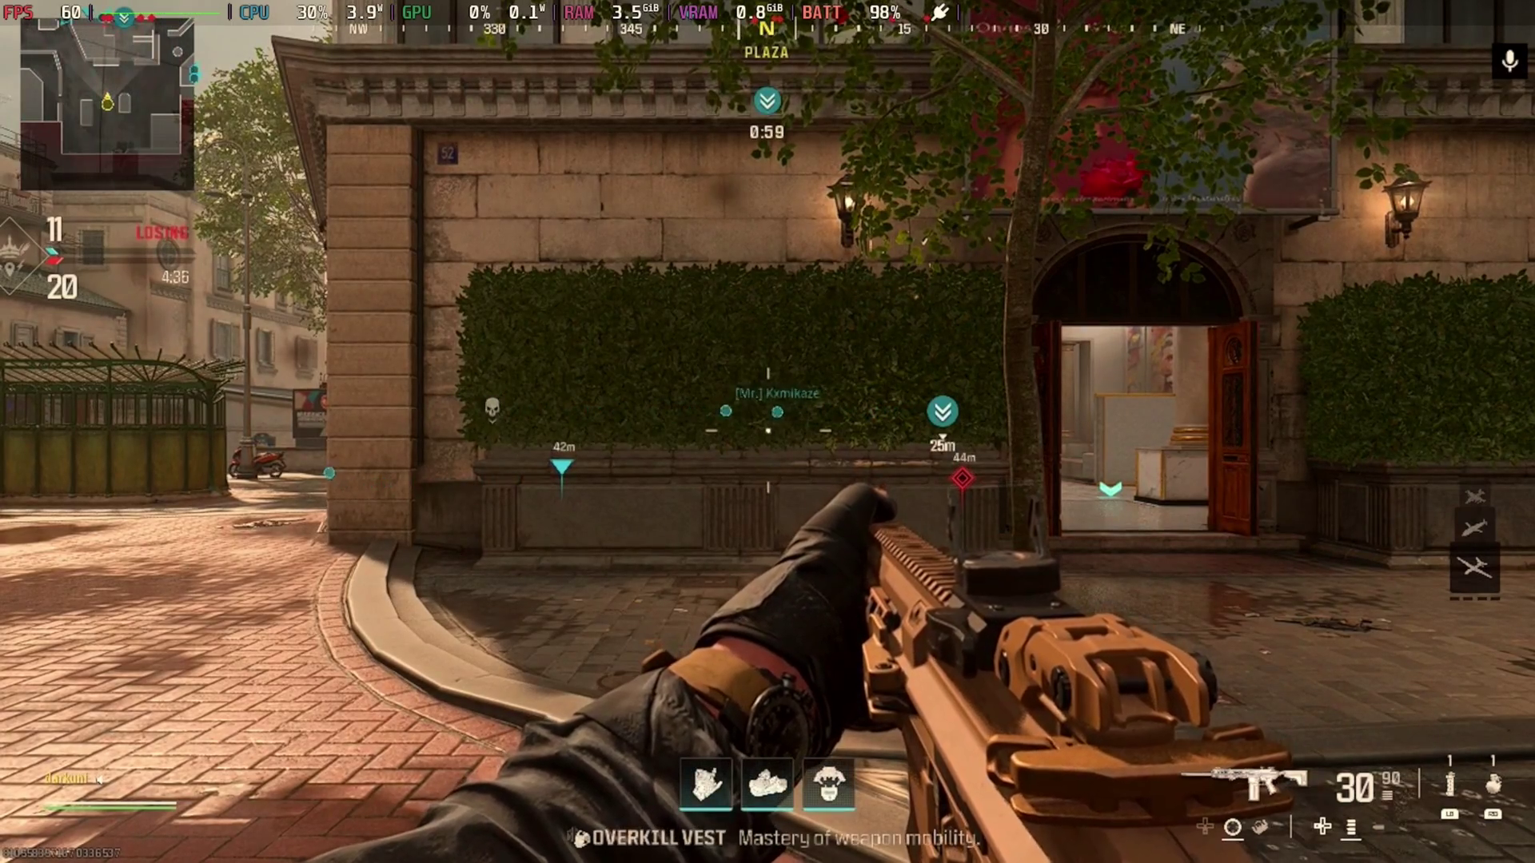
key("w")
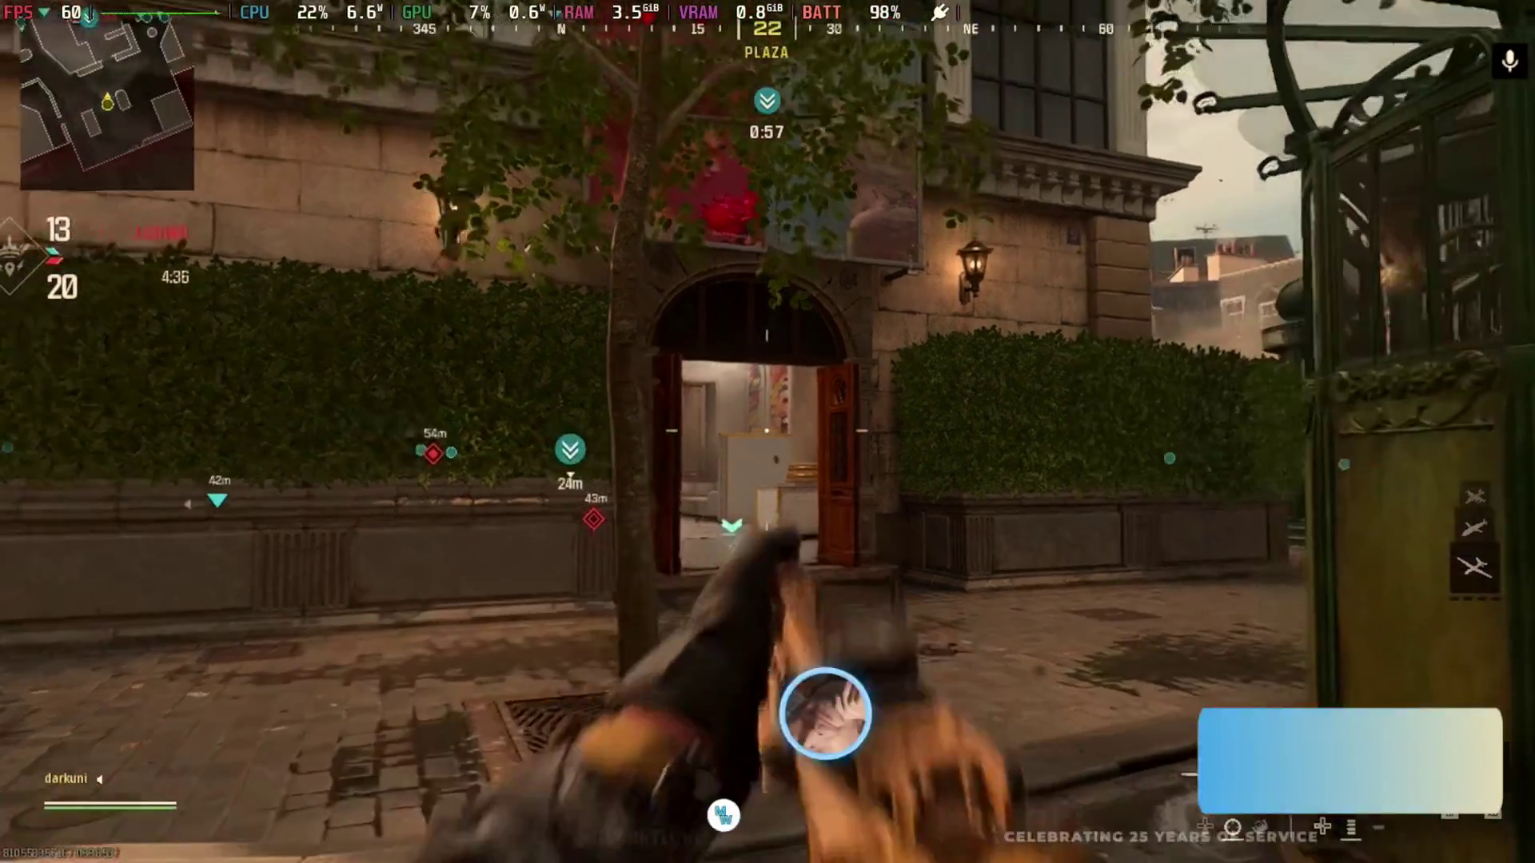
key("w")
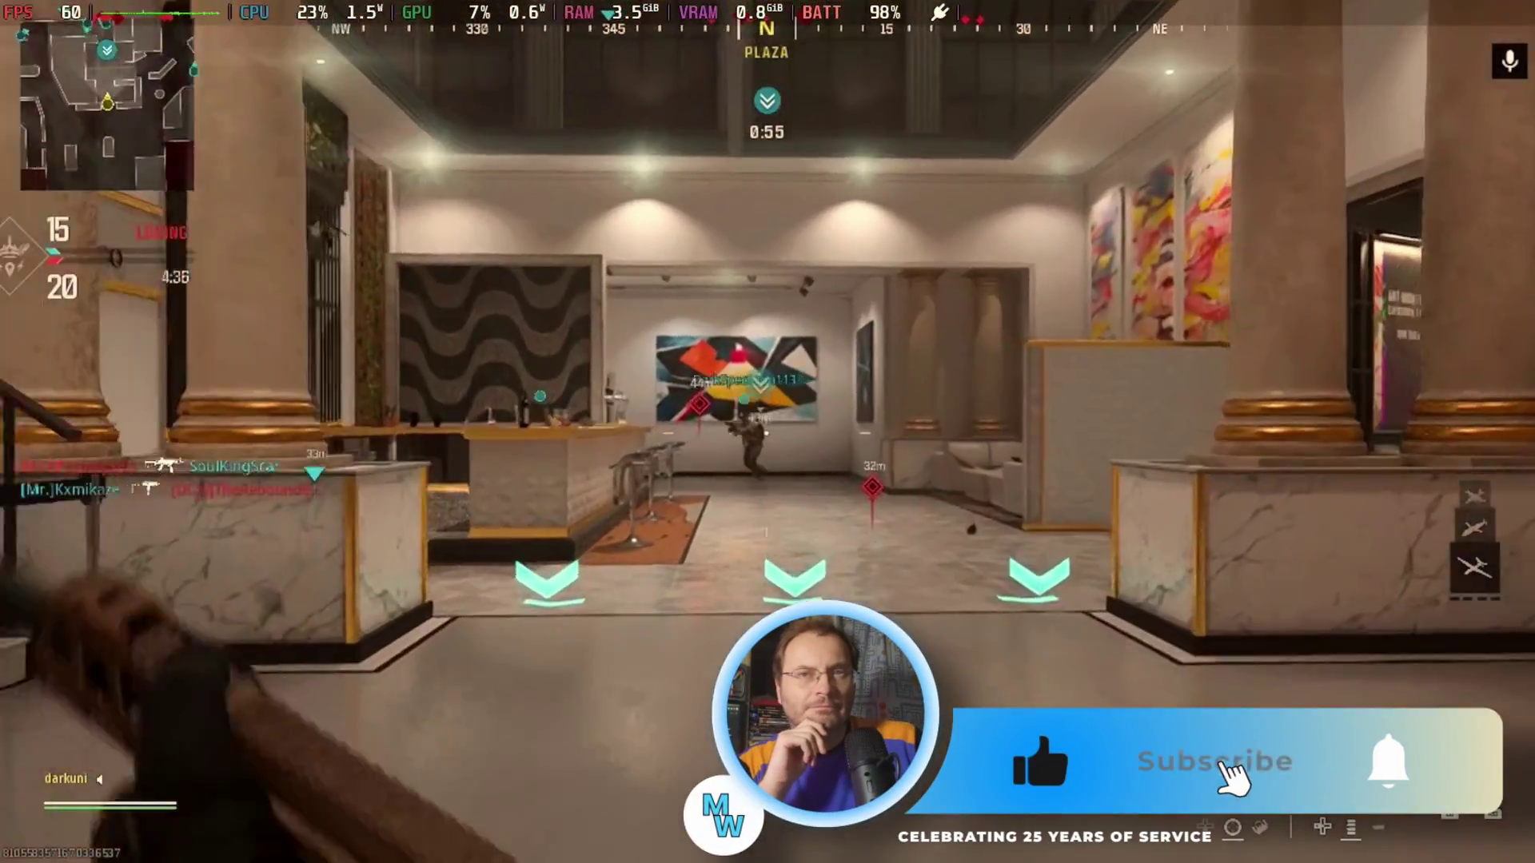